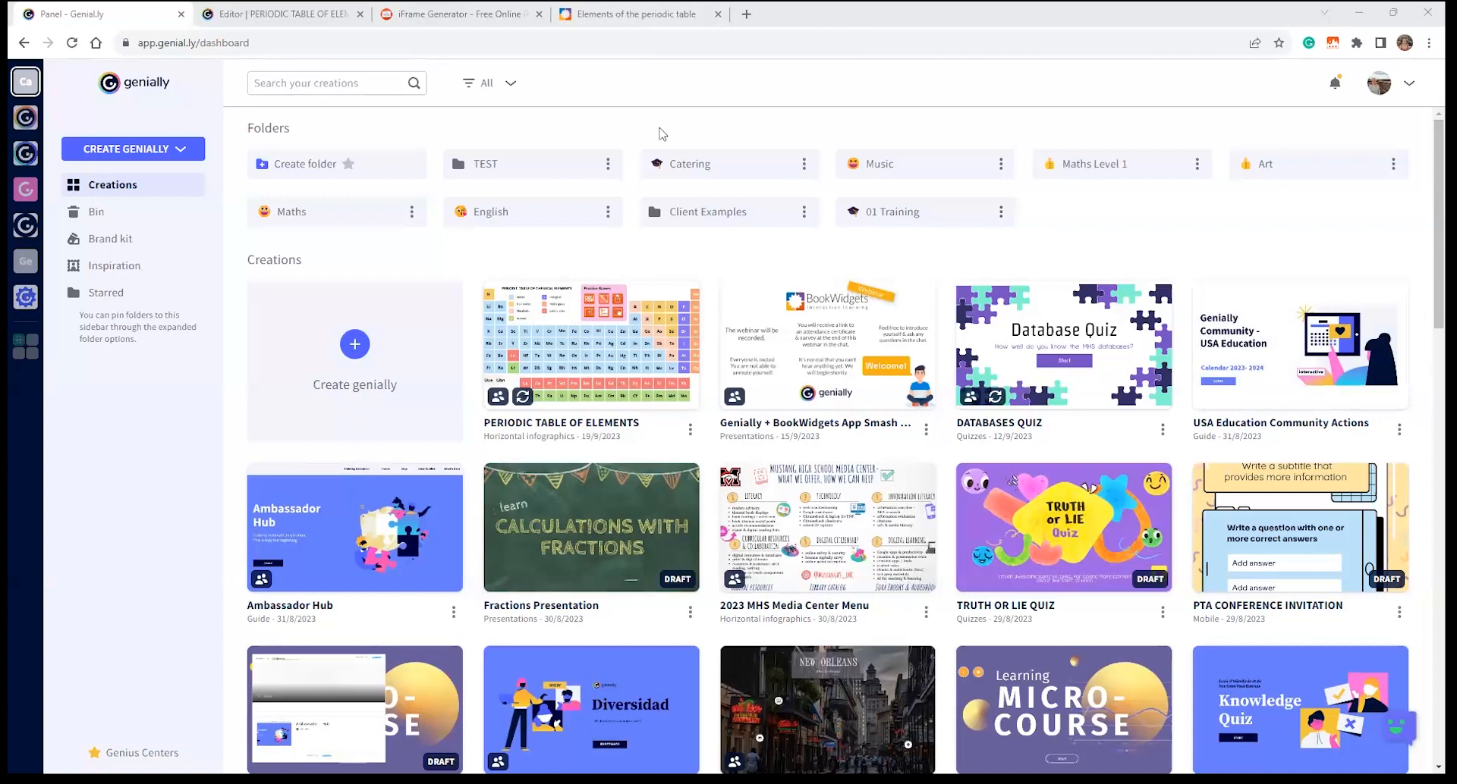
- Review the sharing link and embed code options of the DATABASES QUIZ creation
scroll(728, 380, "down", 3)
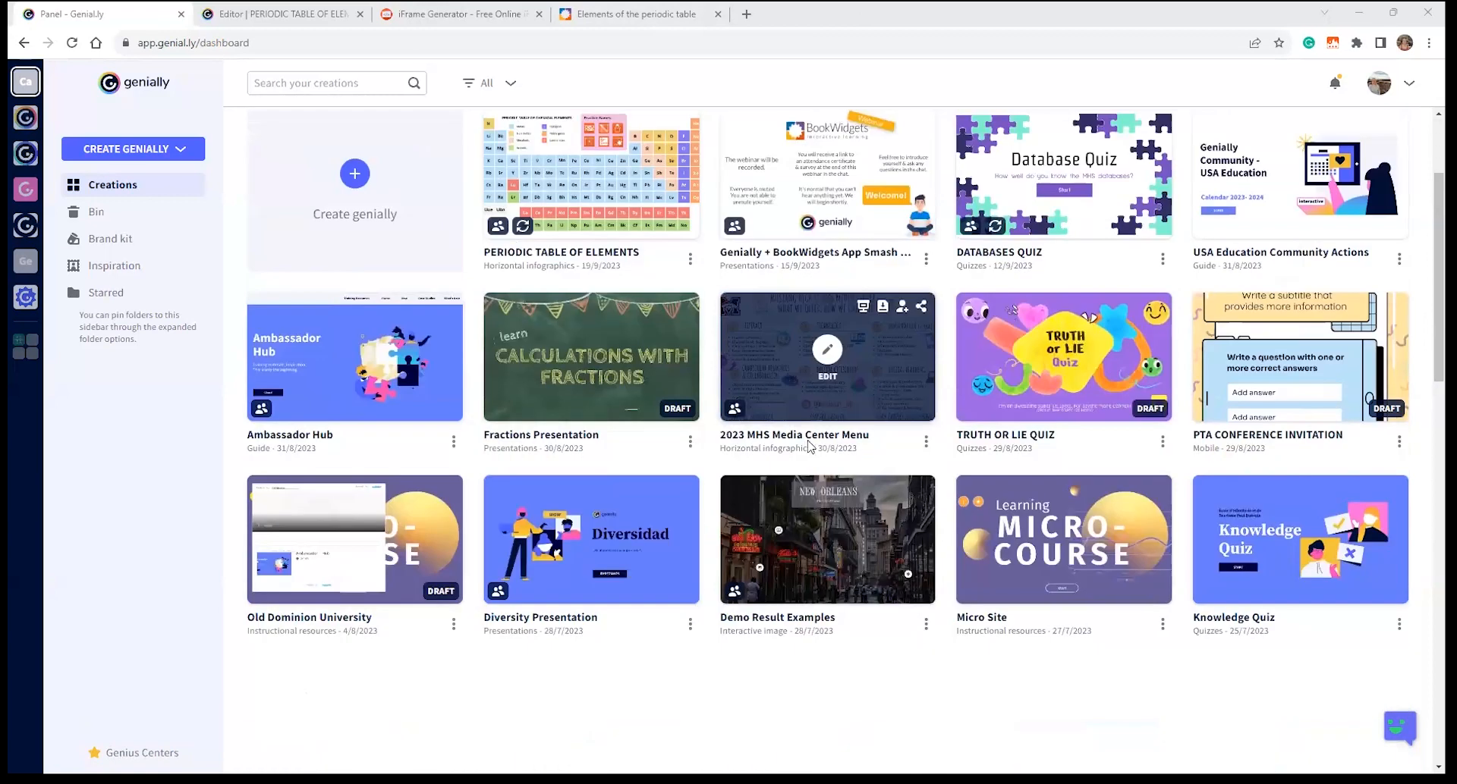
scroll(810, 446, "down", 2)
scroll(744, 303, "up", 5)
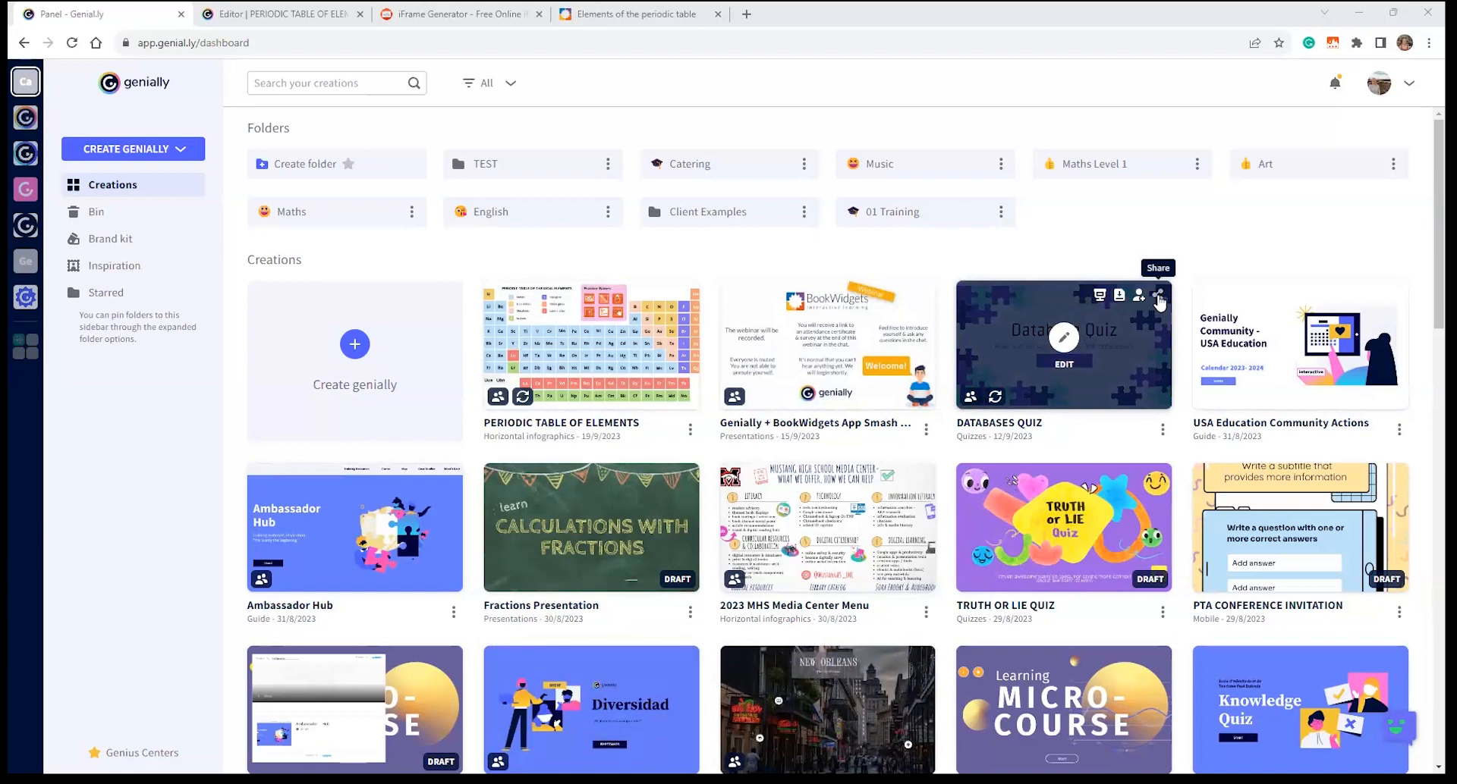
left_click(1158, 299)
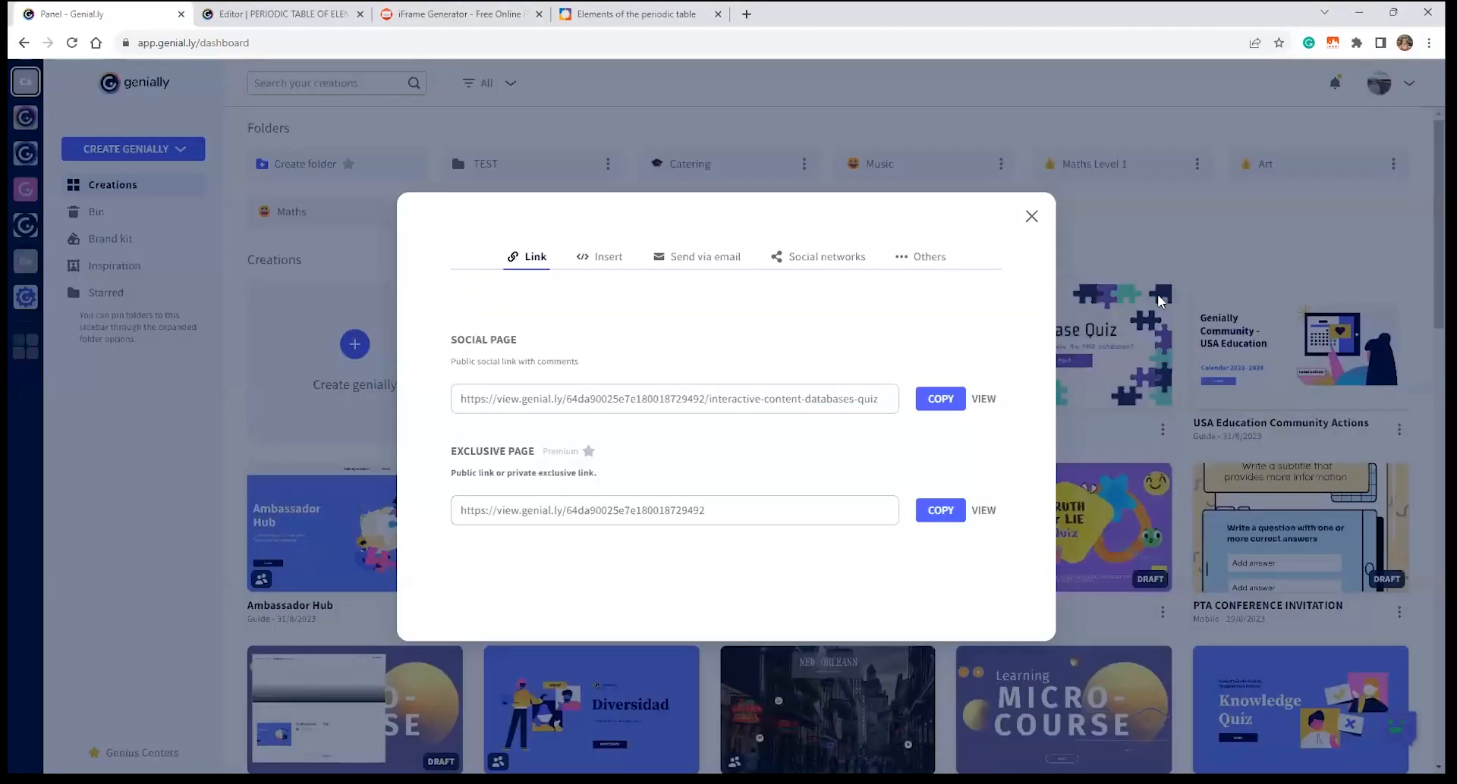
right_click(639, 437)
left_click(573, 364)
left_click(612, 261)
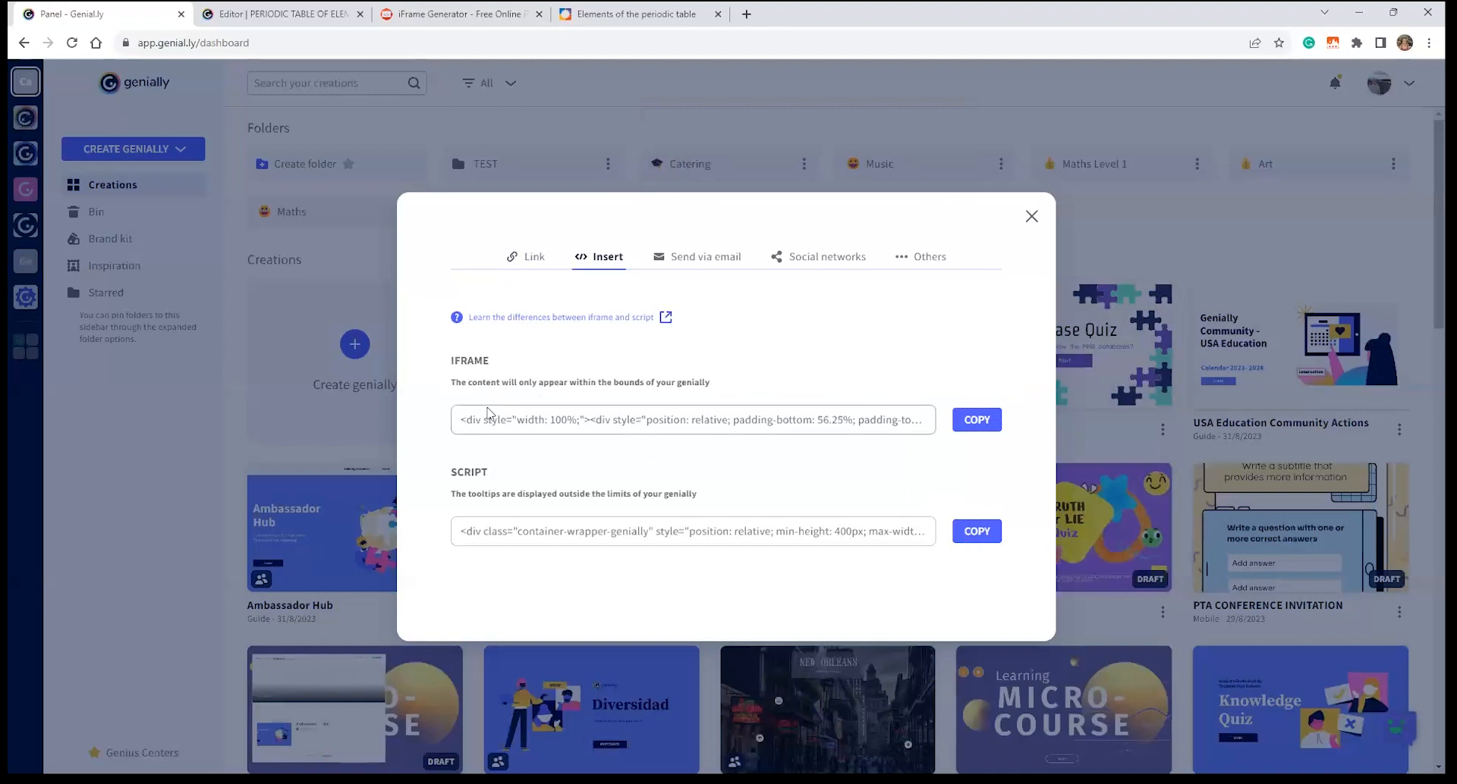
left_click(1031, 217)
- Copy the iframe embed code of the DATABASES QUIZ creation
left_click(1159, 305)
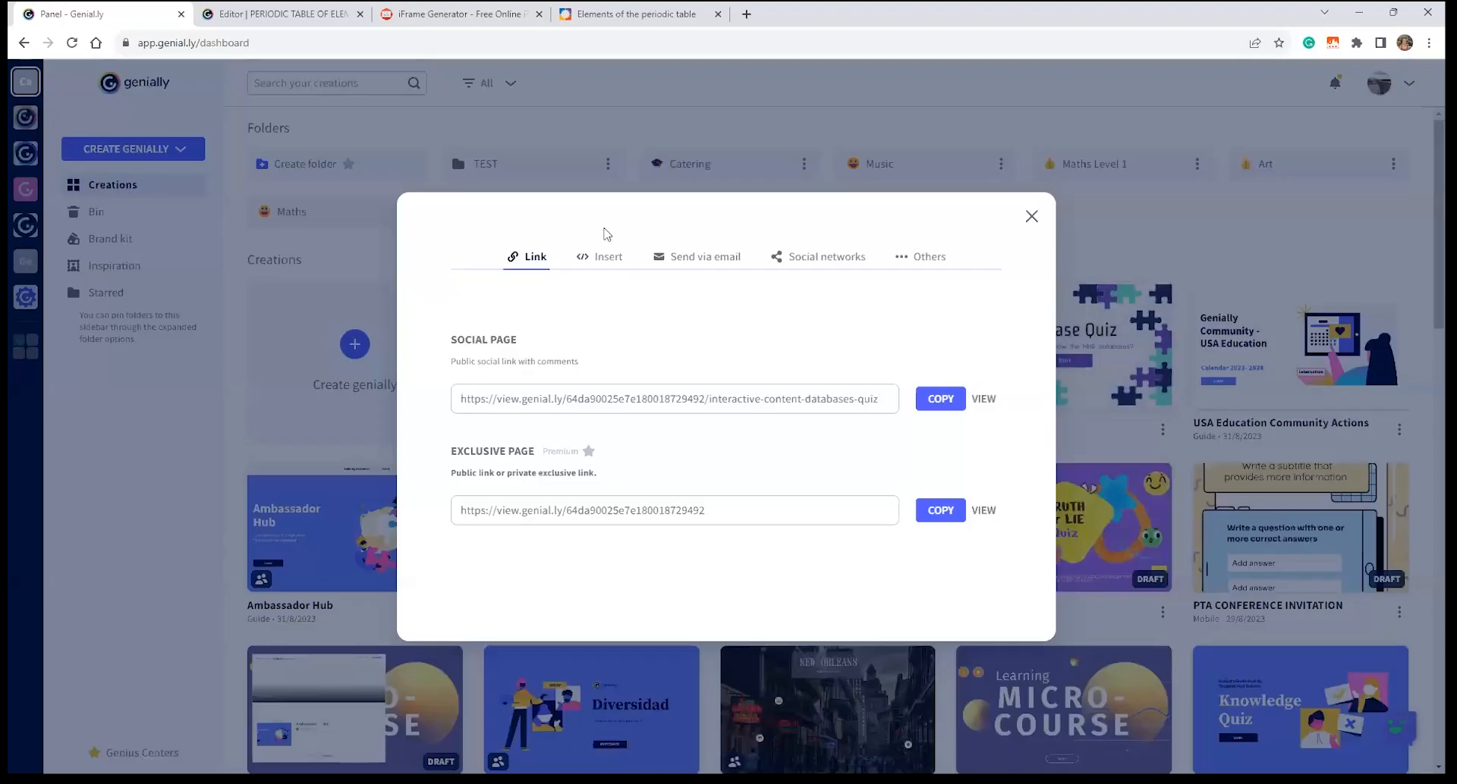
left_click(599, 256)
left_click(977, 421)
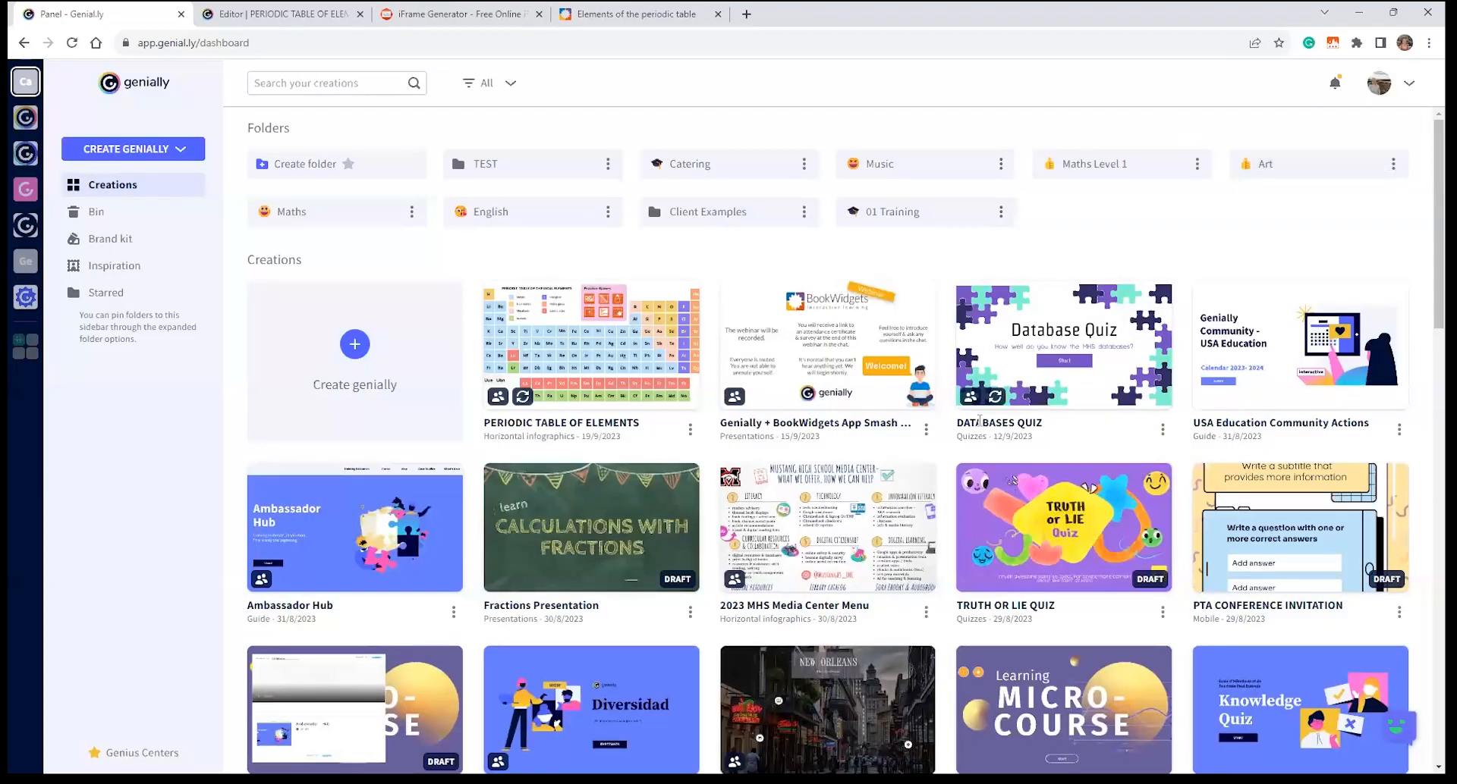
mouse_move(516, 565)
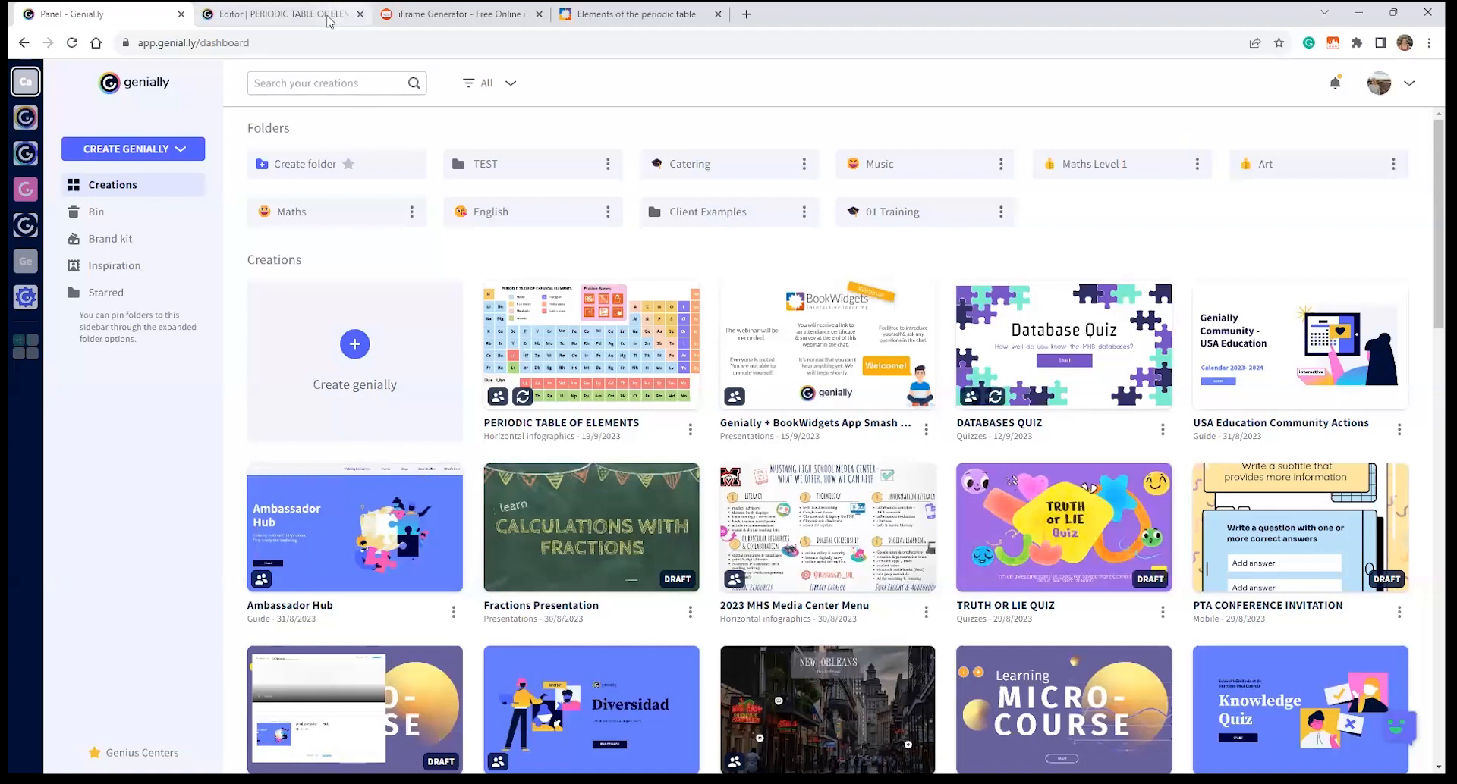
- Look over the practice game icons in the periodic table editor, the BookWidgets matching game and the iFrame Generator page
left_click(325, 15)
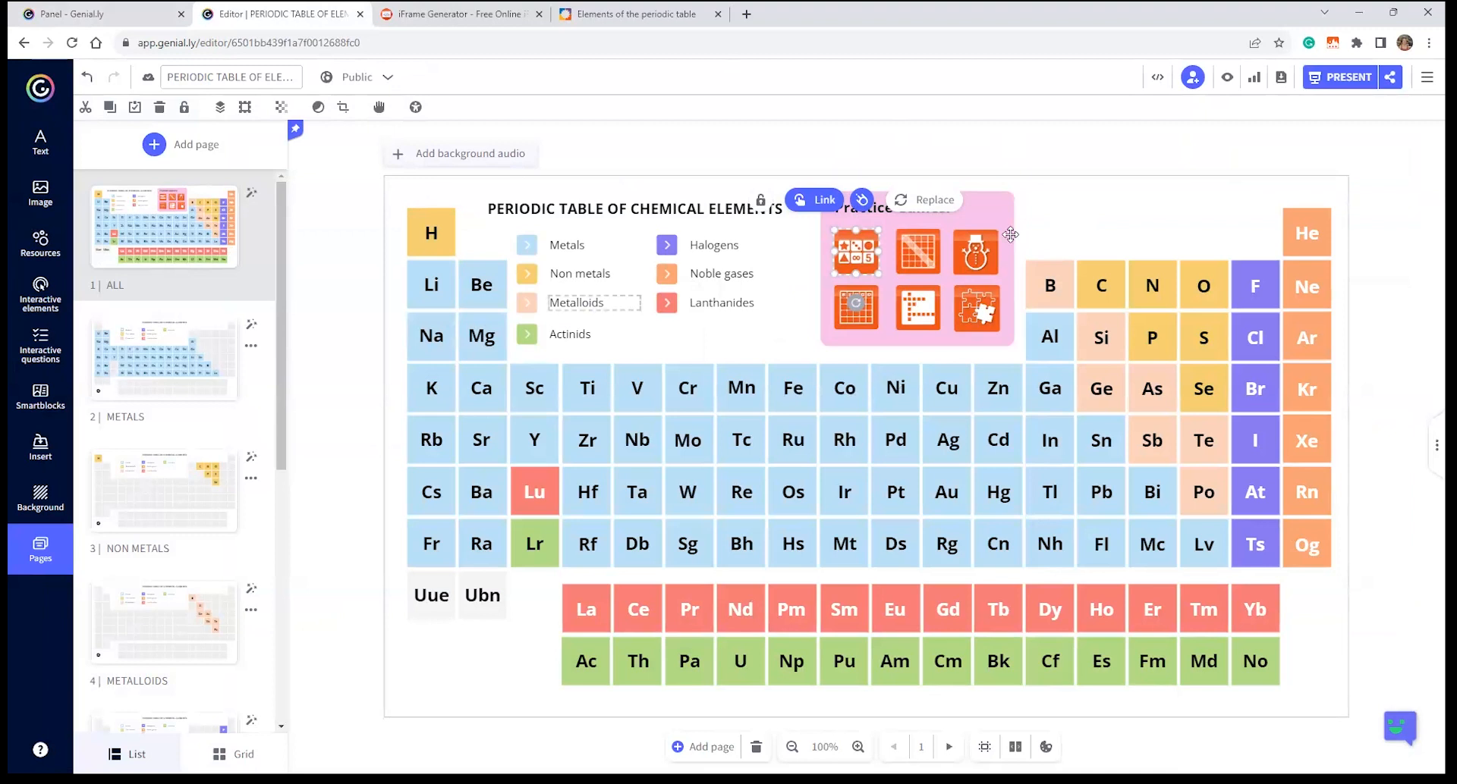
left_click(1045, 213)
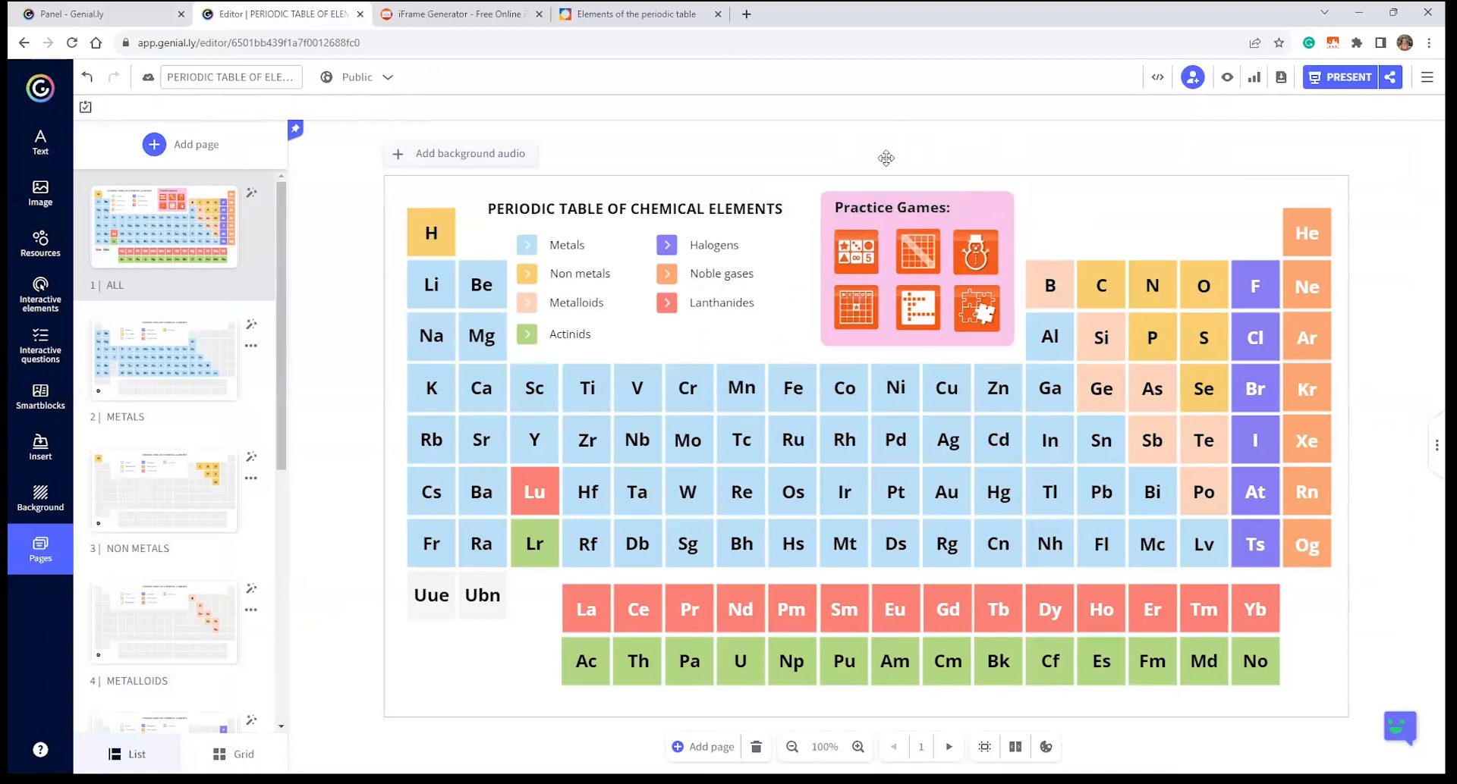
left_click_drag(975, 253, 967, 255)
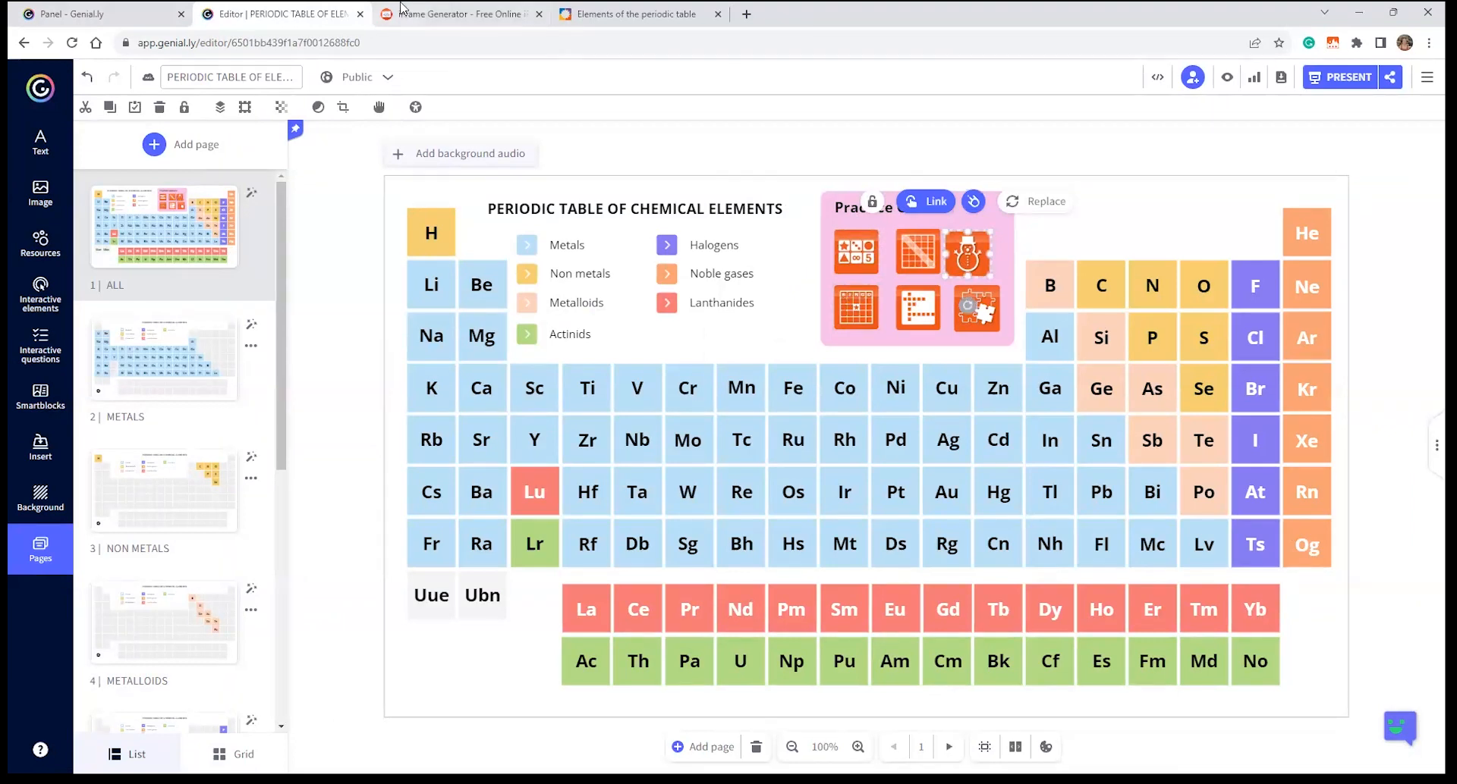
left_click(640, 13)
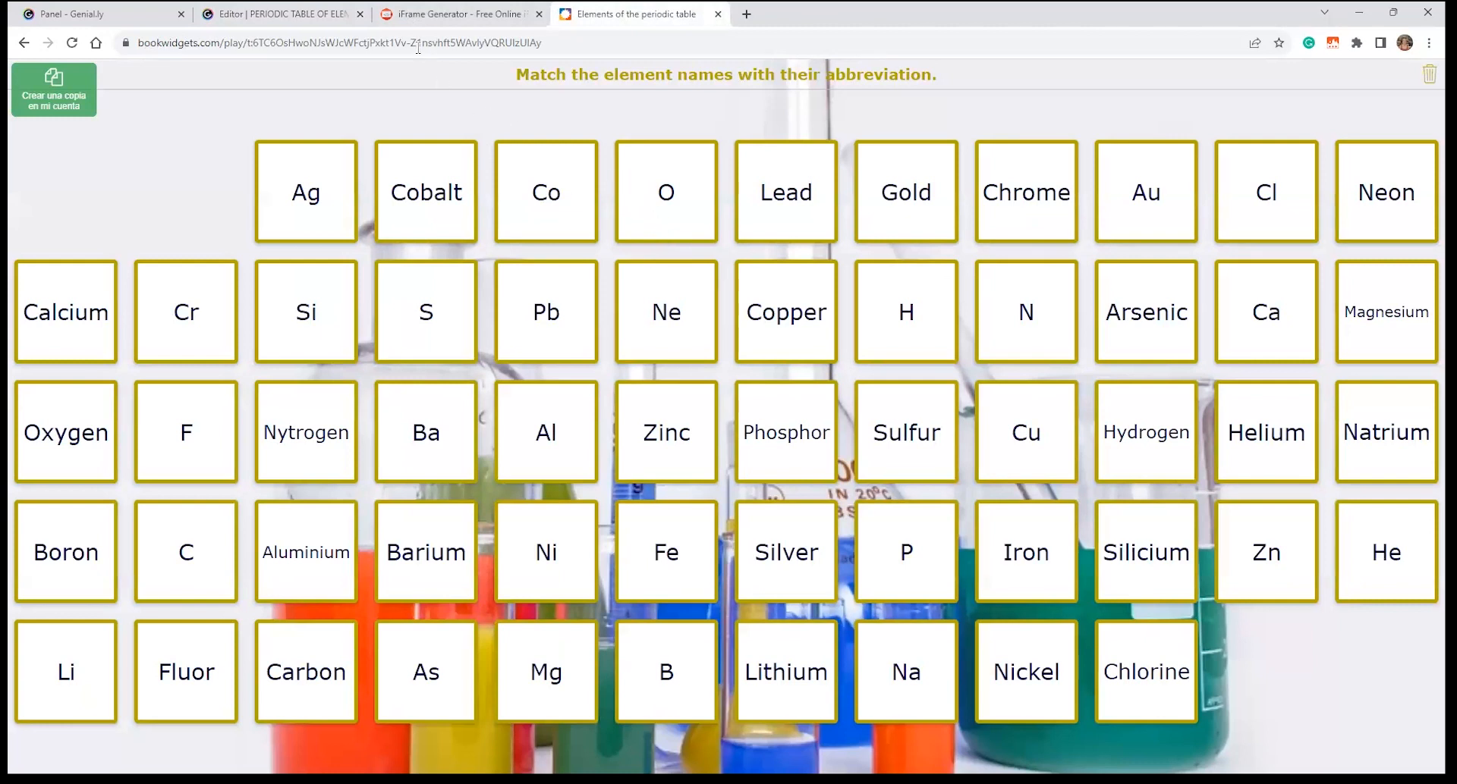
left_click(262, 21)
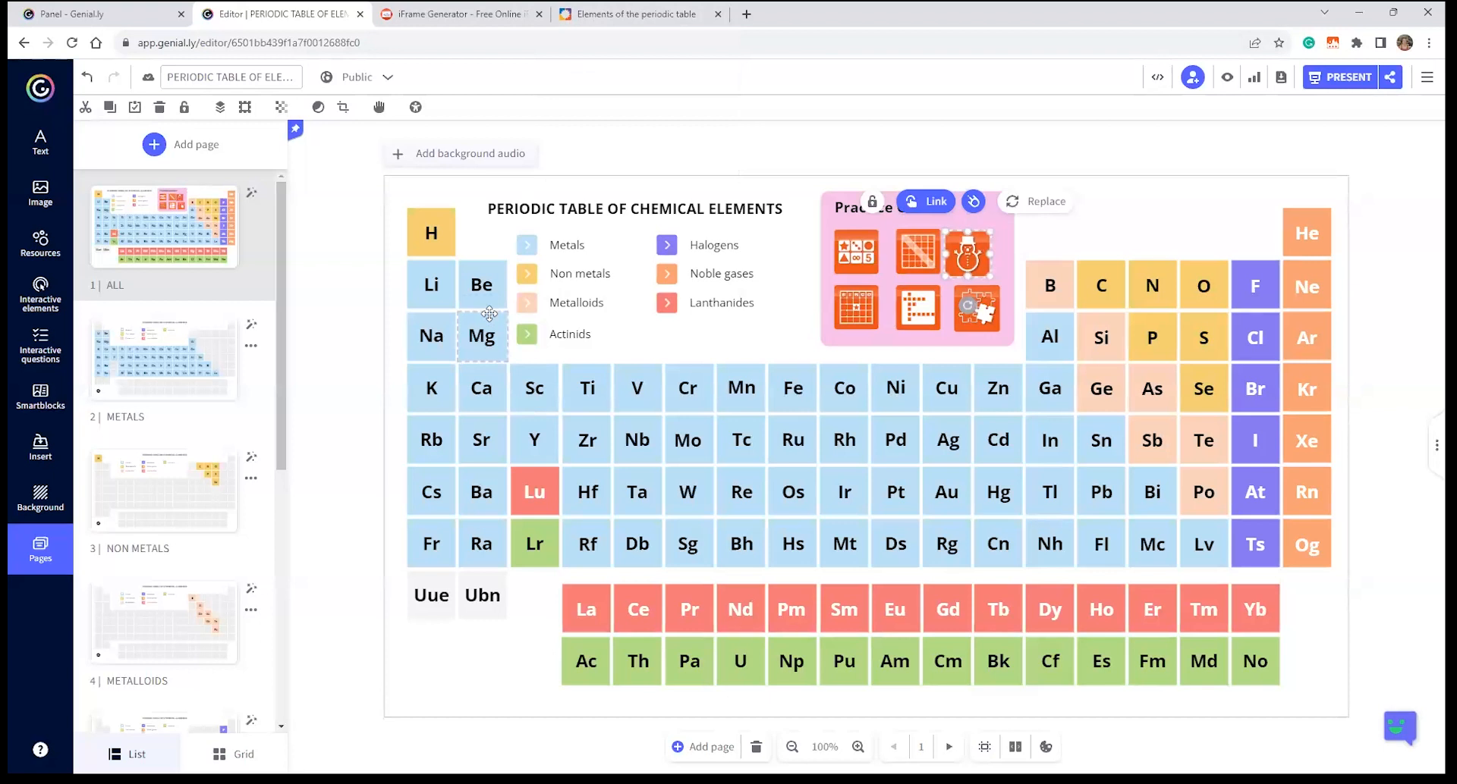
left_click(637, 13)
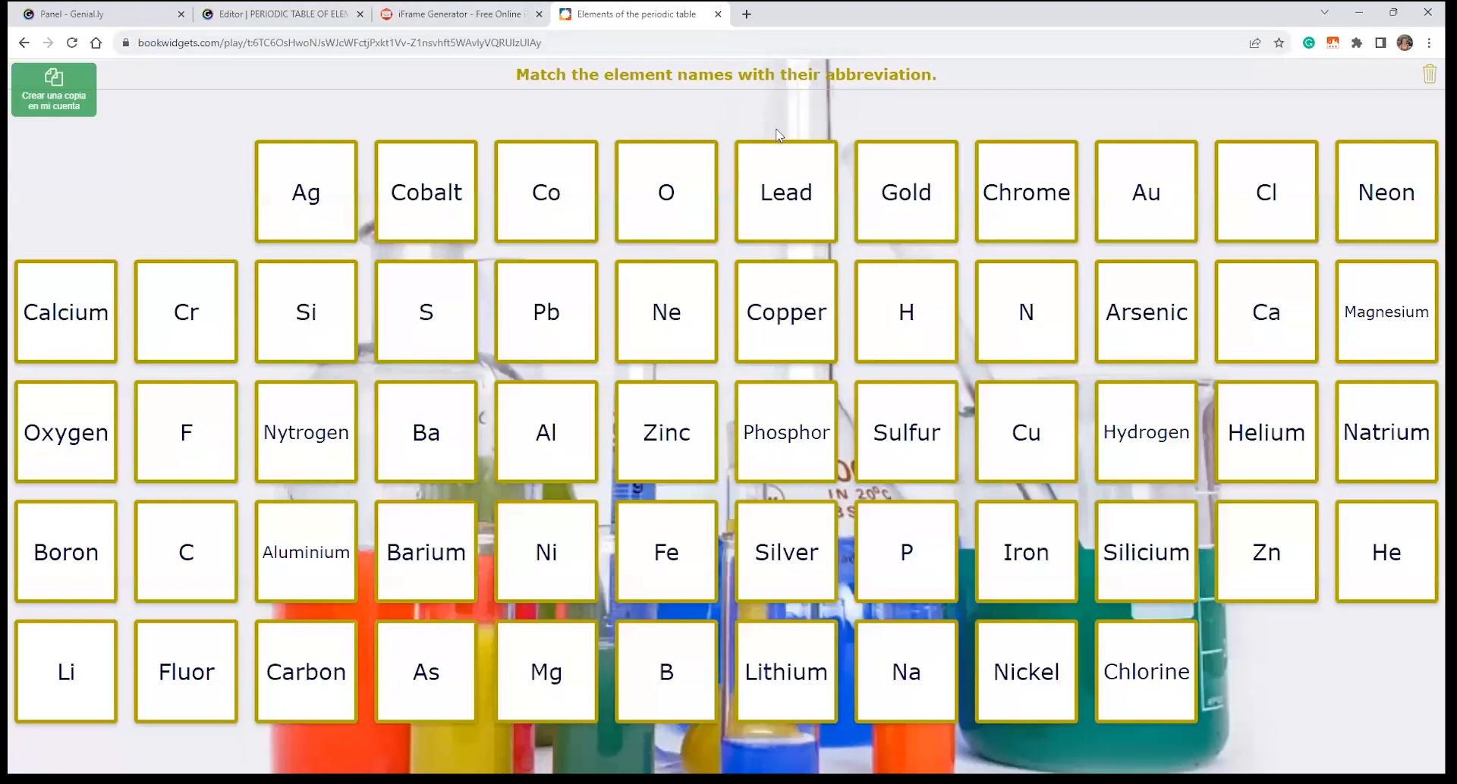
left_click(432, 10)
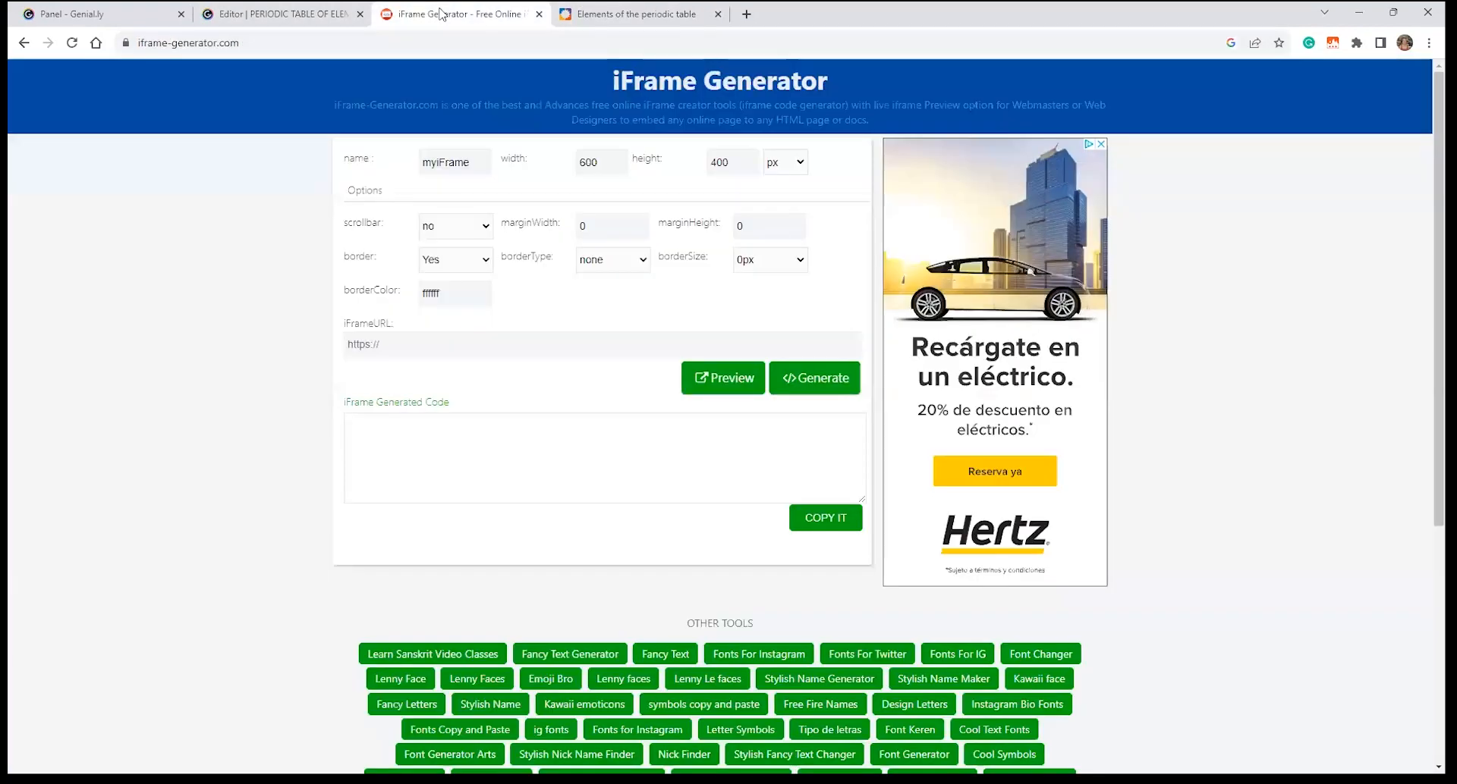
left_click(398, 50)
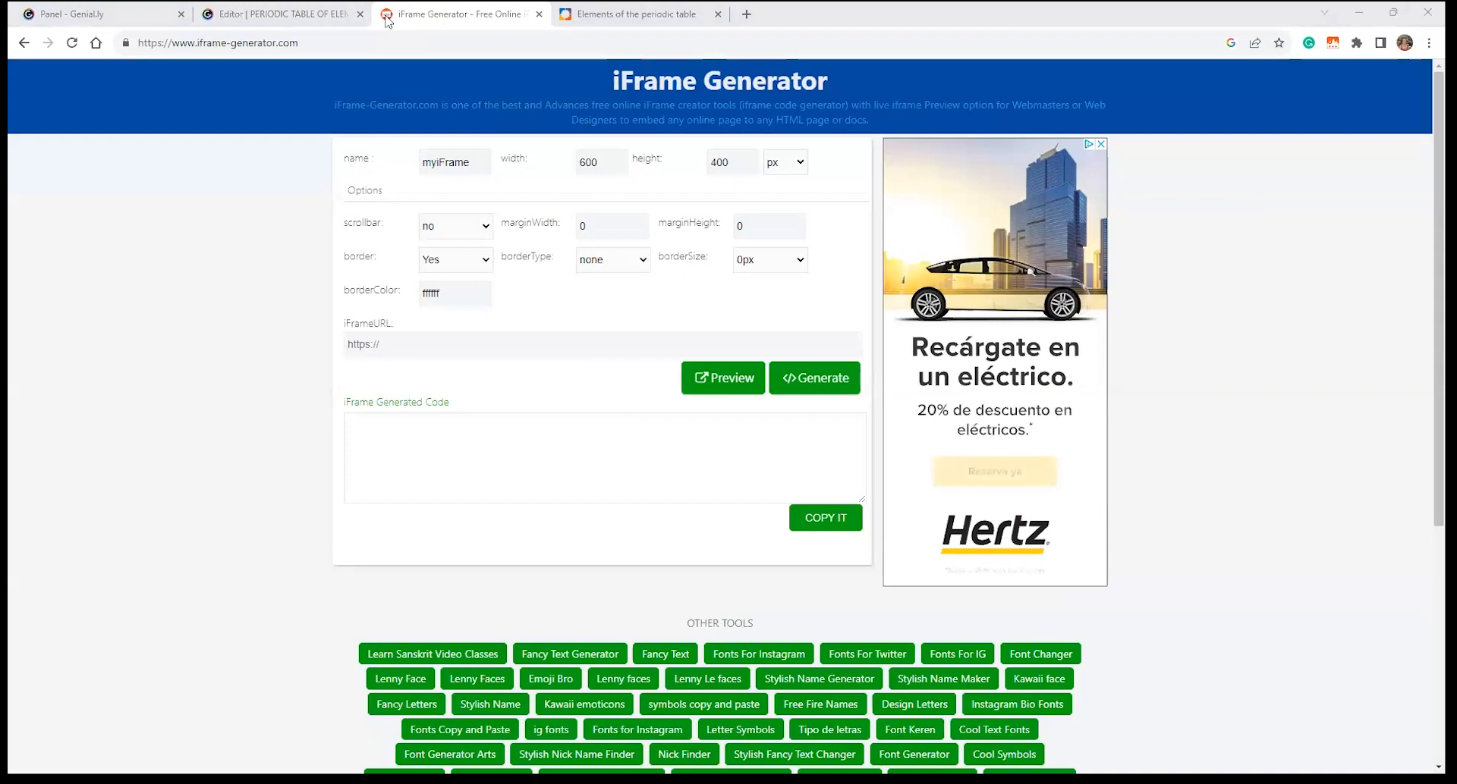
- Copy the web address of the BookWidgets element matching game and enter it as the iFrame URL in the iFrame Generator
left_click(635, 14)
left_click_drag(465, 43, 314, 44)
triple_click(317, 46)
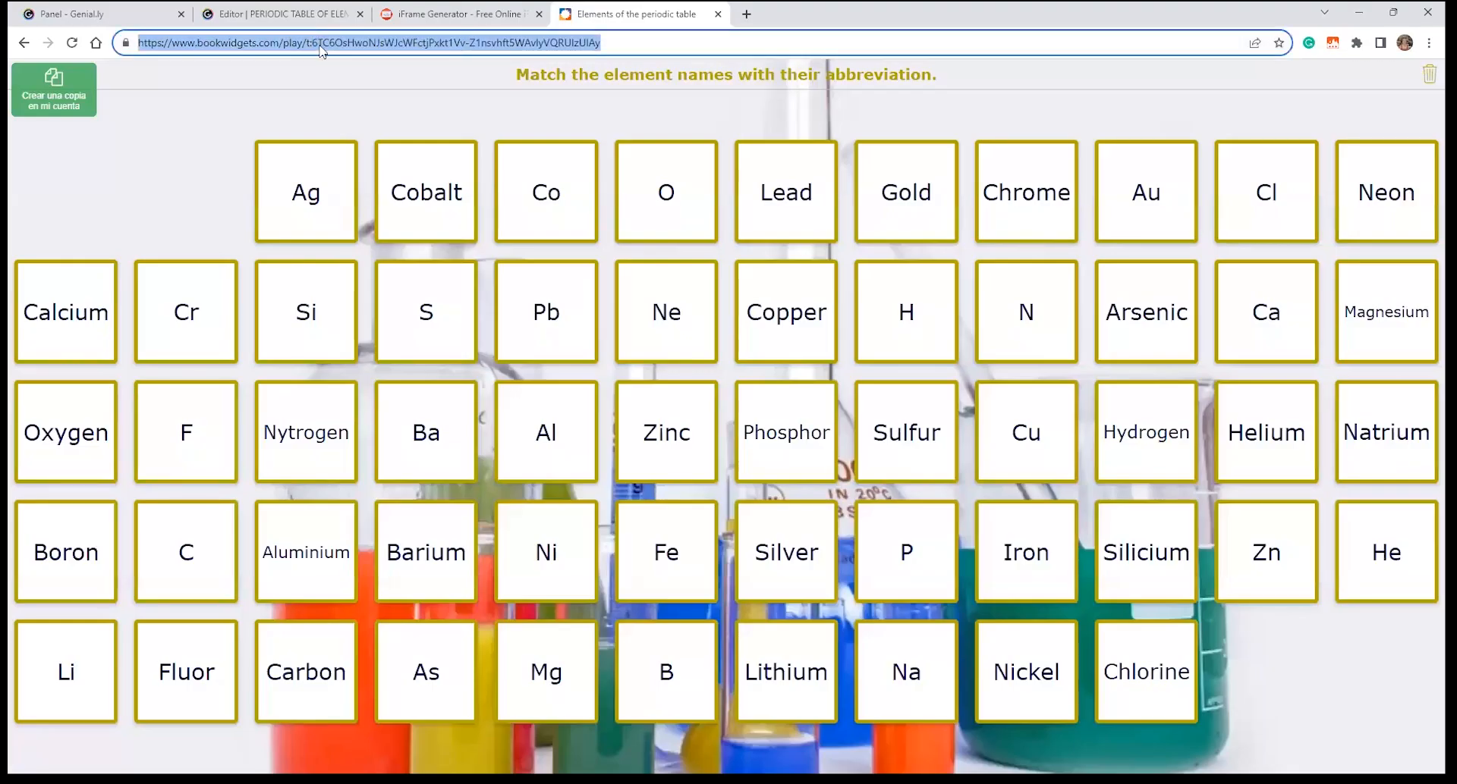
left_click(441, 9)
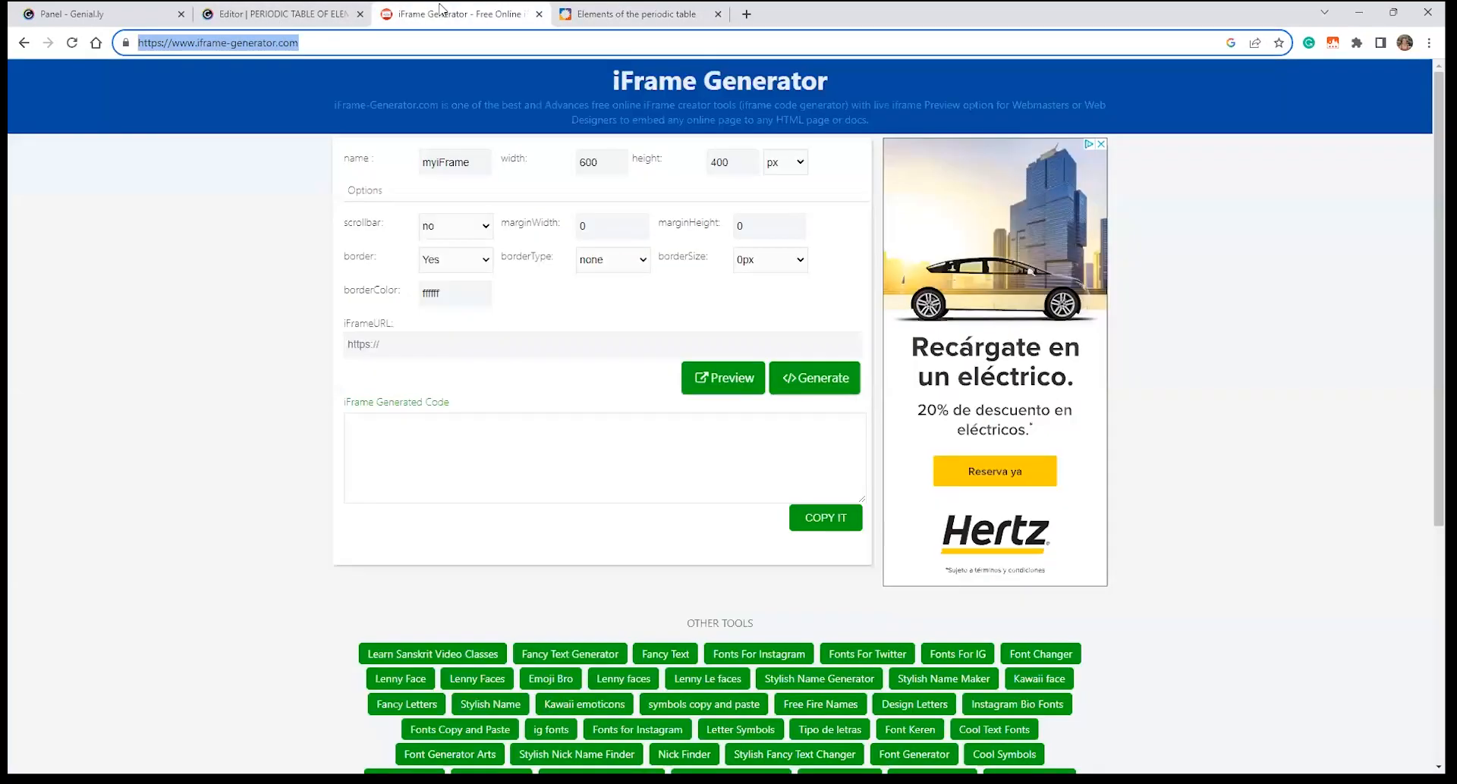
left_click(412, 334)
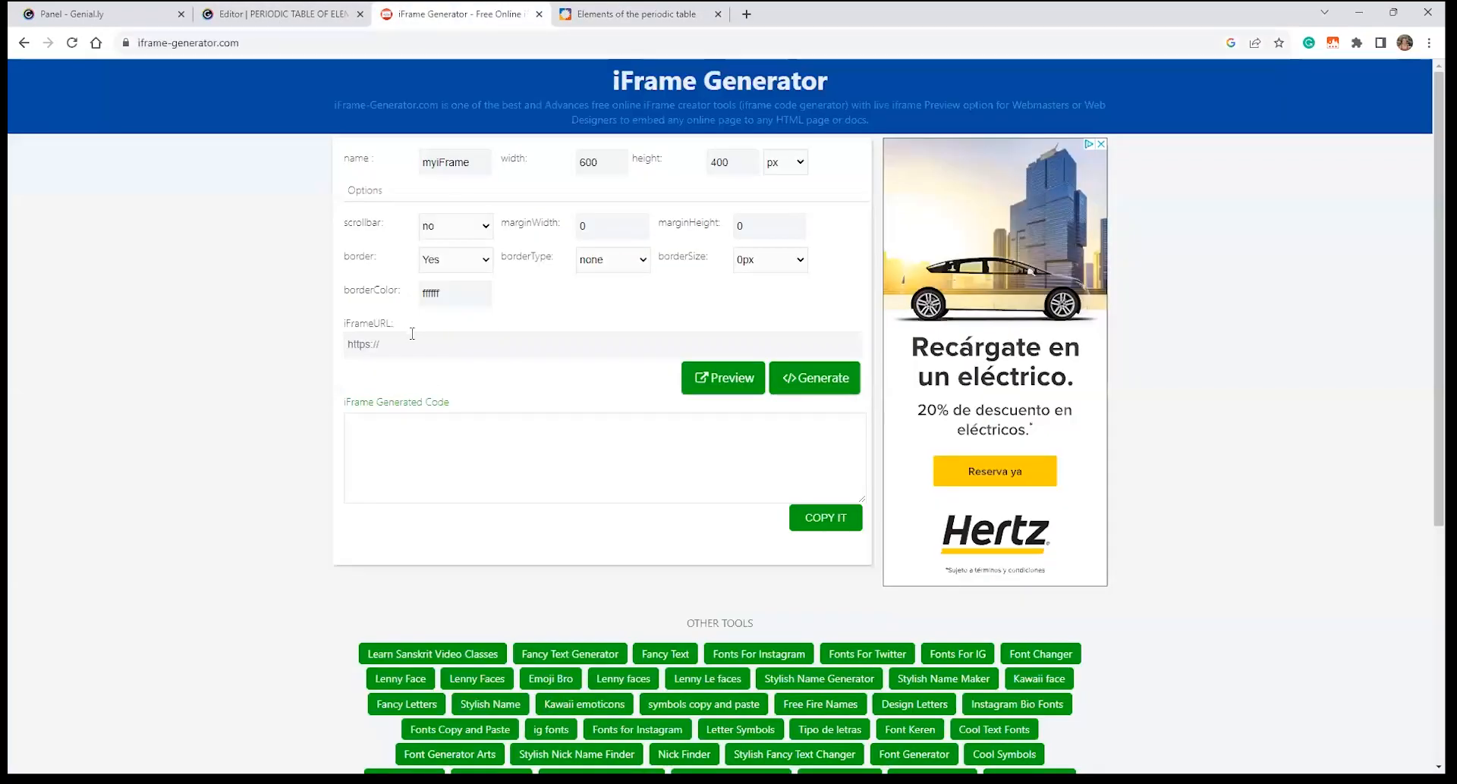
key("ctrl+v")
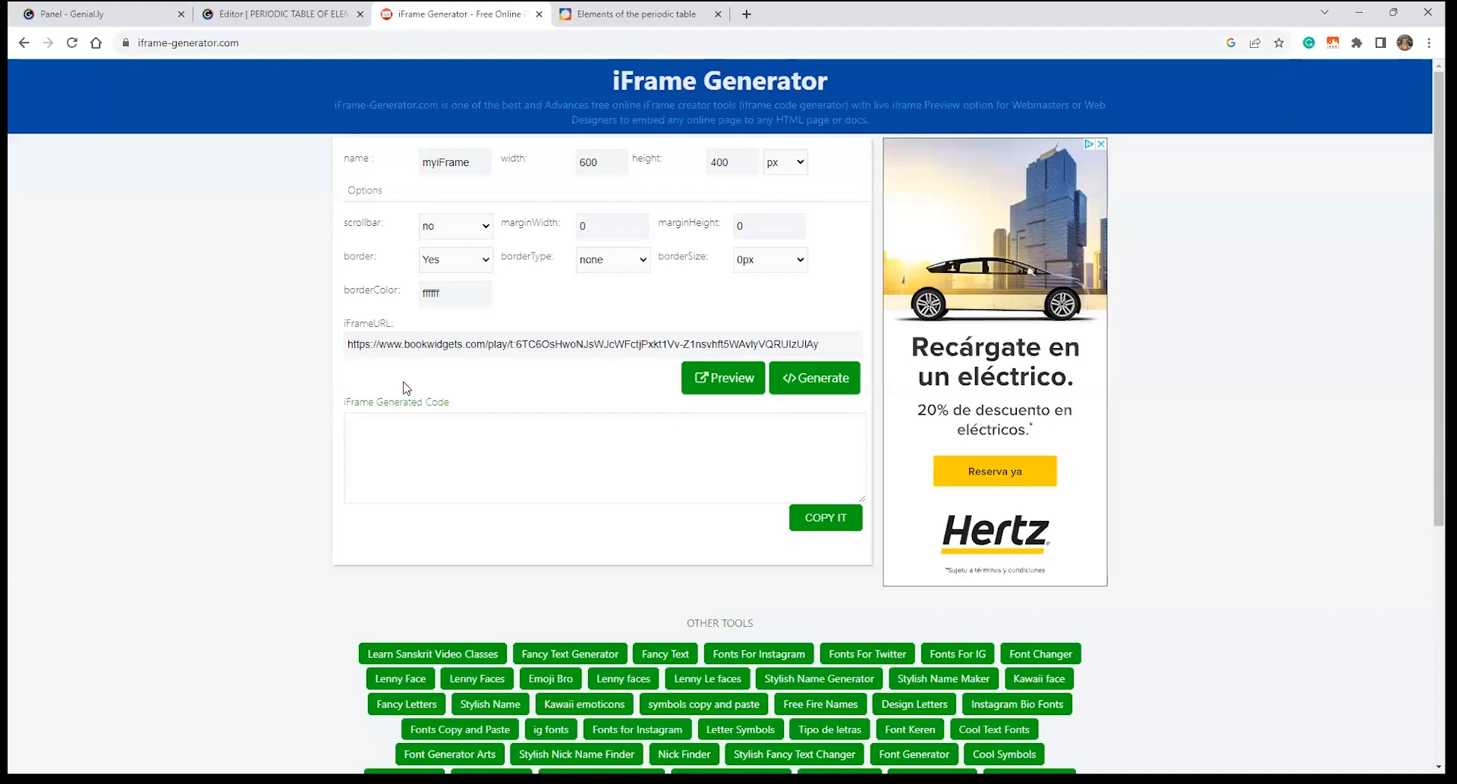
- Generate the iframe code for the matching game, preview it and copy the code
left_click(812, 379)
left_click(810, 517)
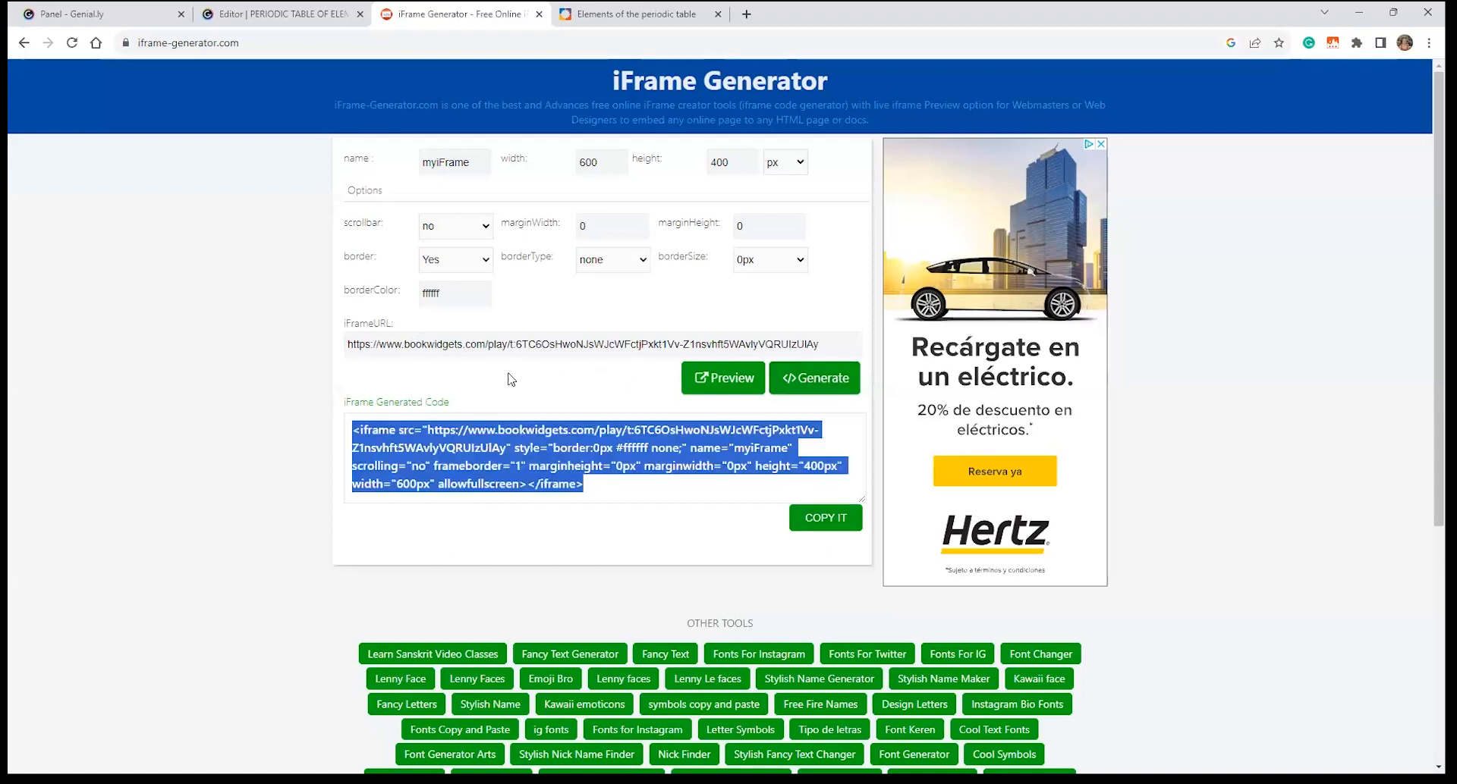
left_click(689, 388)
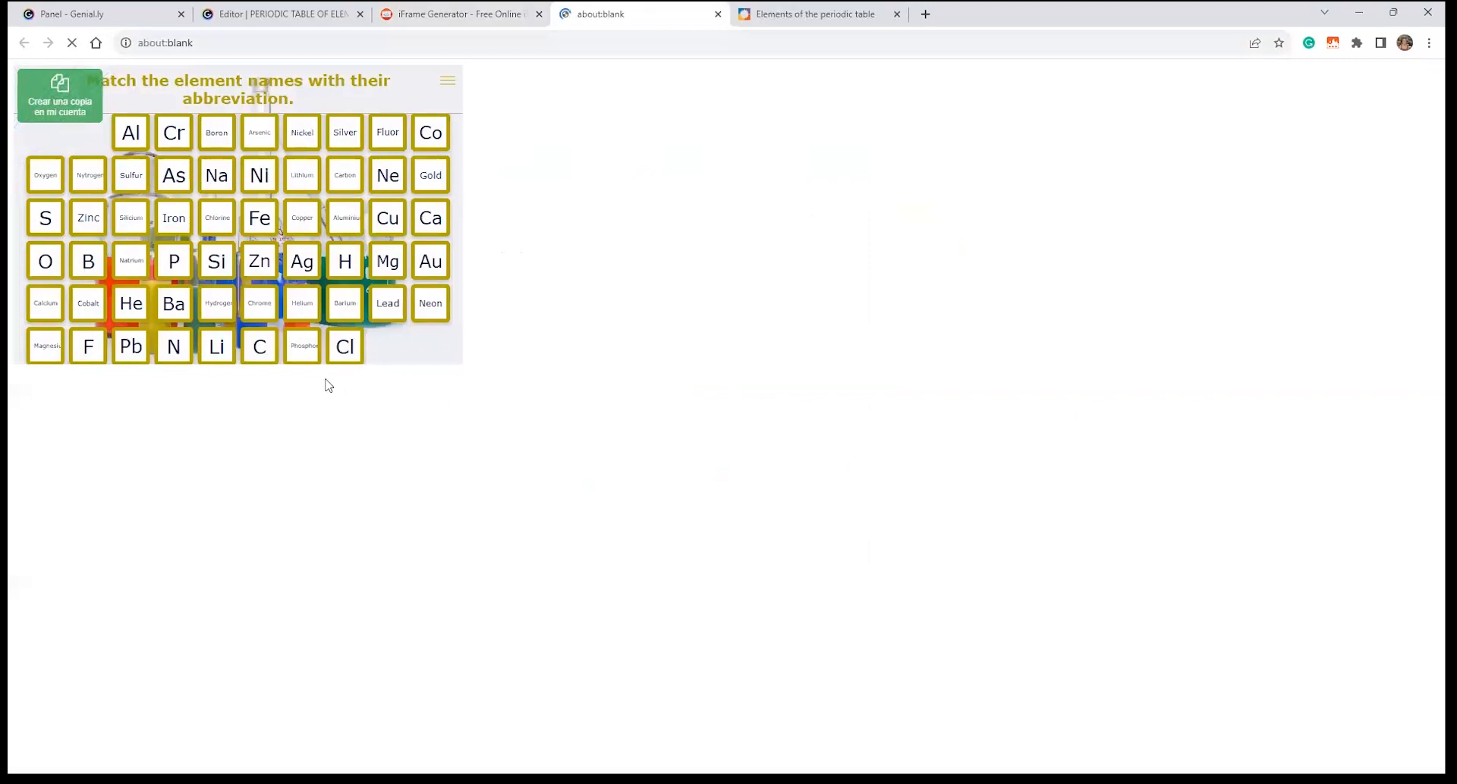
left_click(501, 13)
left_click(825, 519)
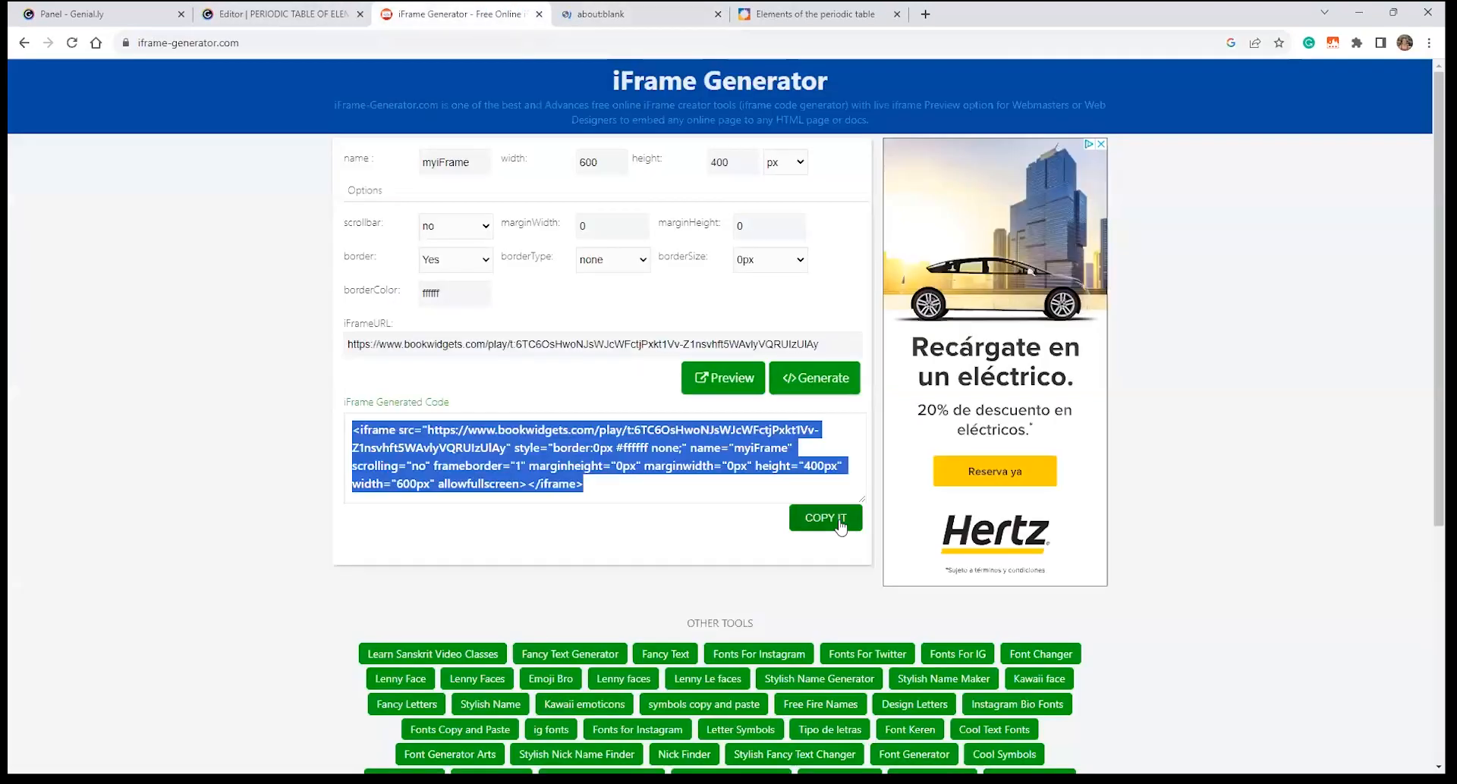
left_click(849, 521)
- In the Genially periodic table editor, delete the link interactivity from the first Practice Games icon
left_click(287, 9)
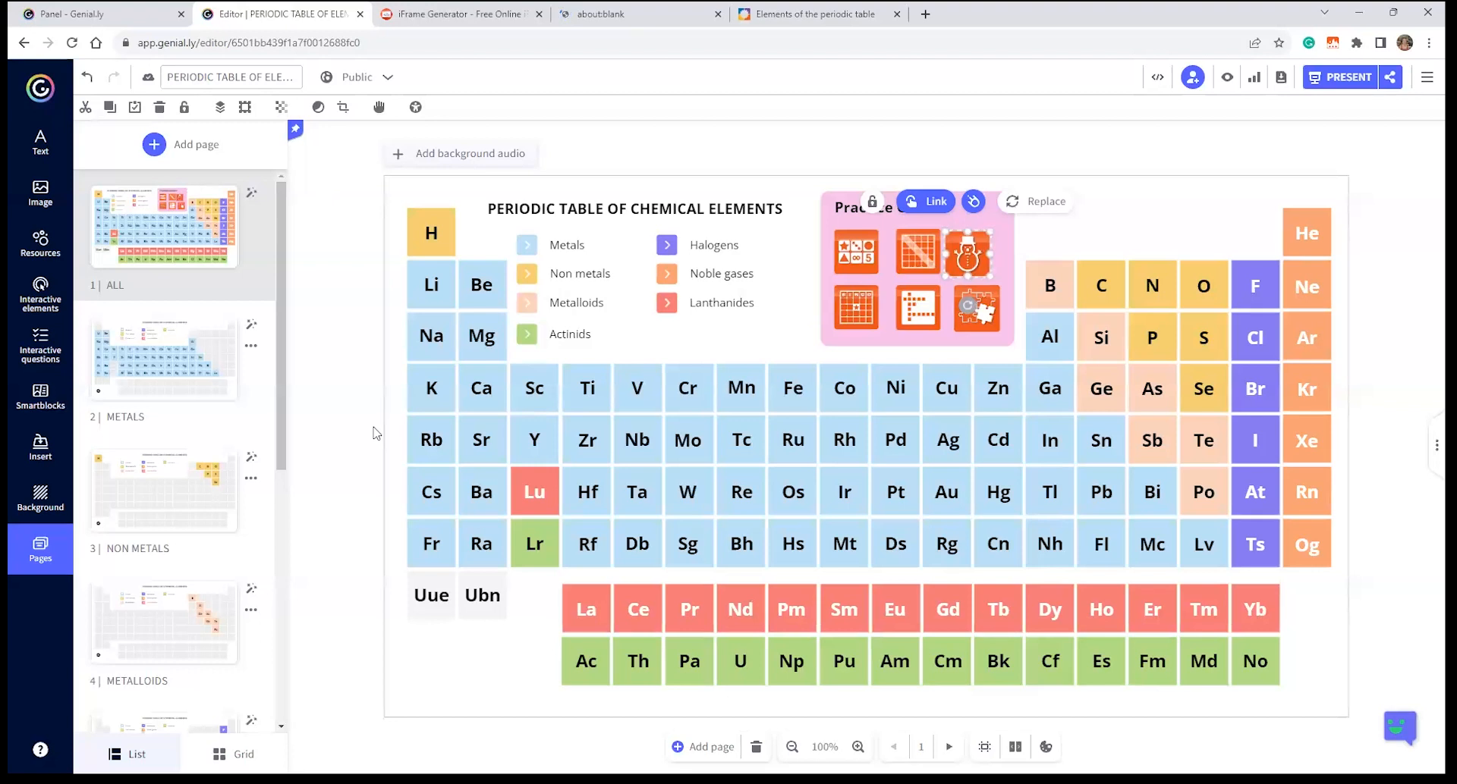
left_click(862, 252)
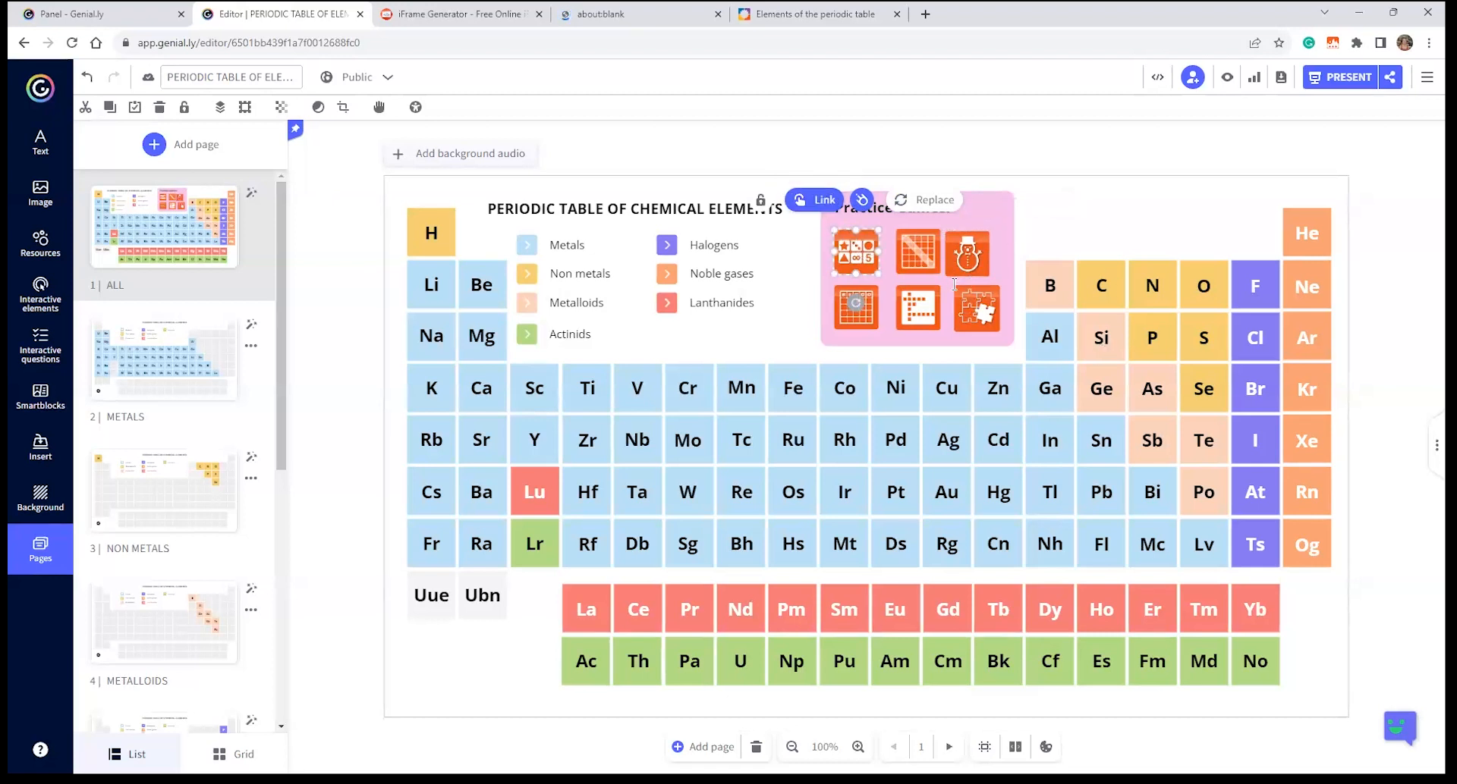
left_click(971, 246)
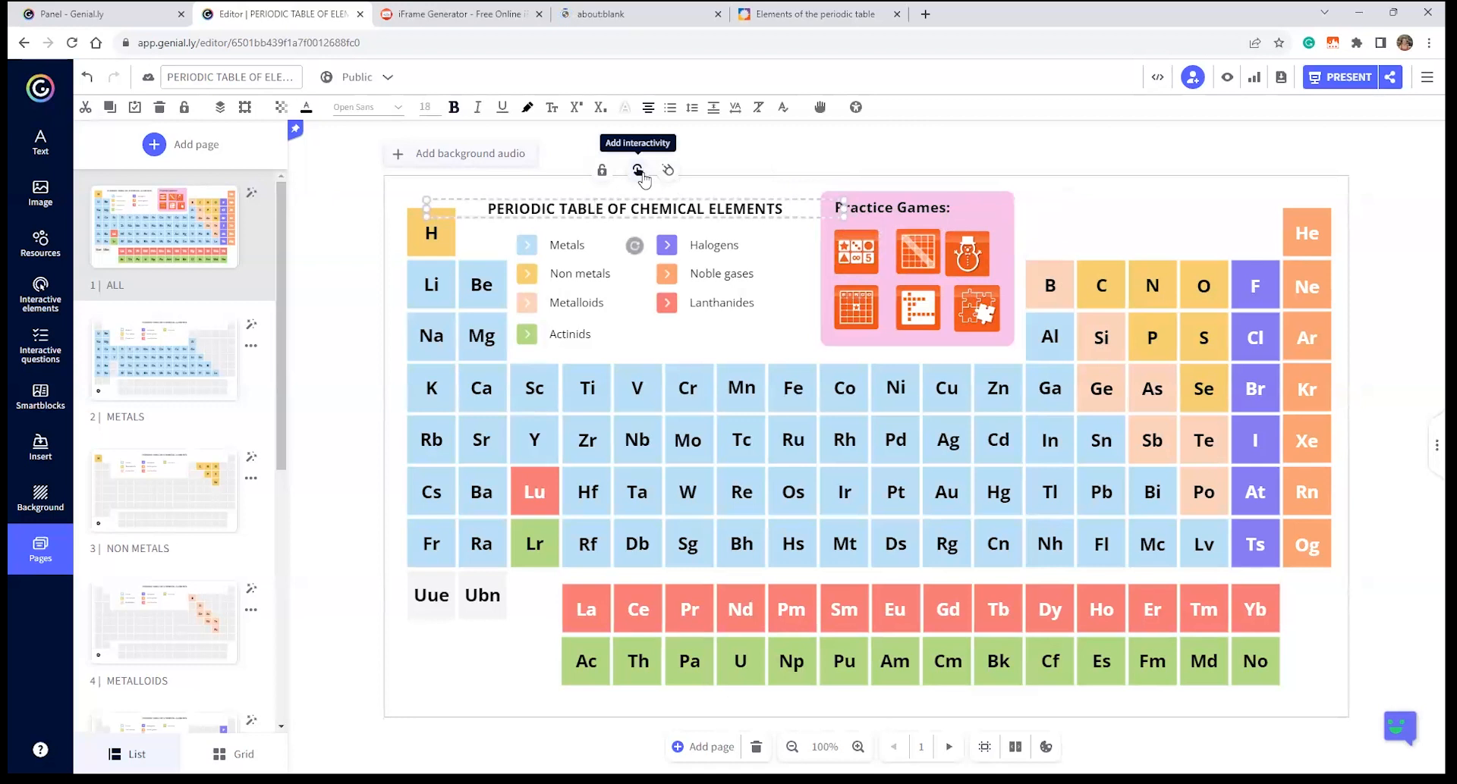
left_click(862, 258)
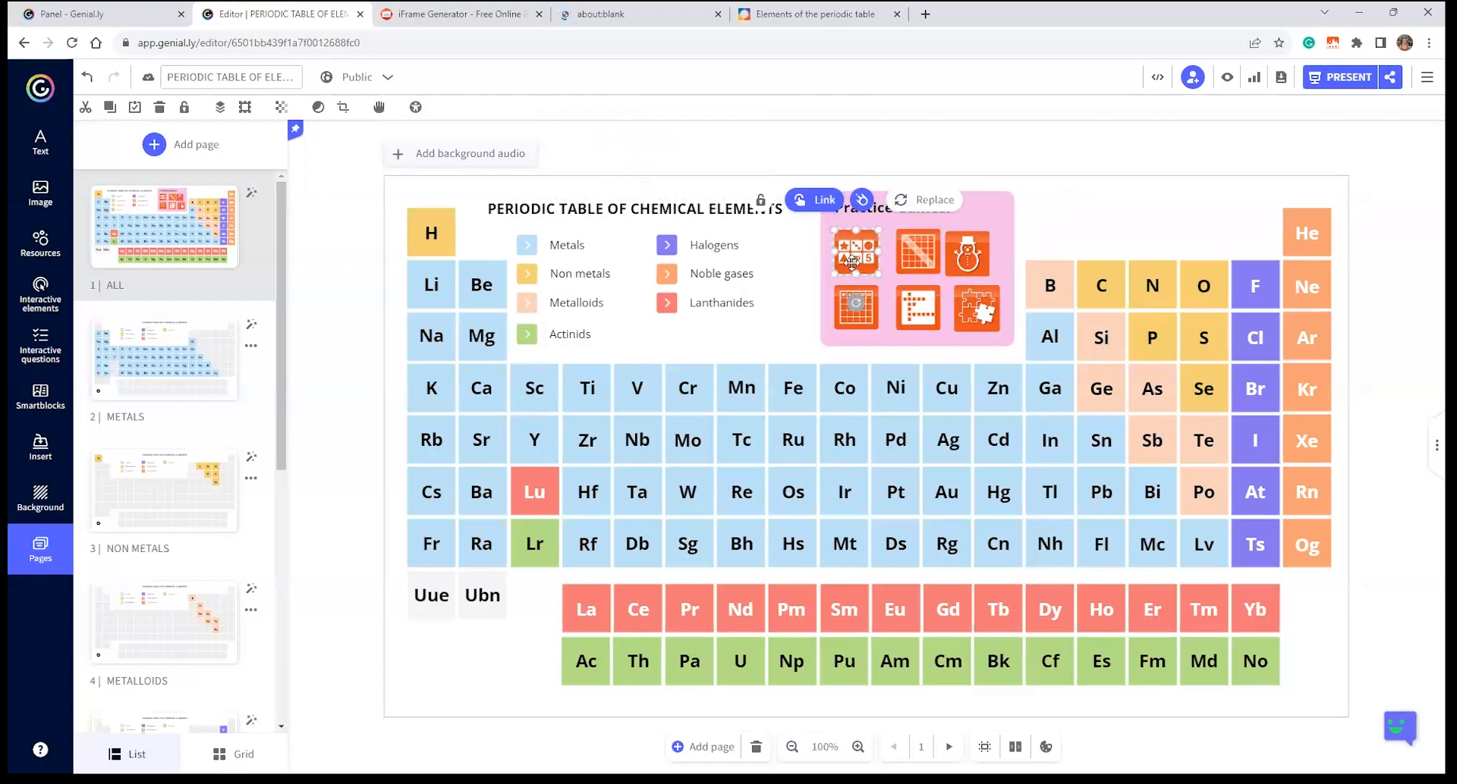
left_click(818, 203)
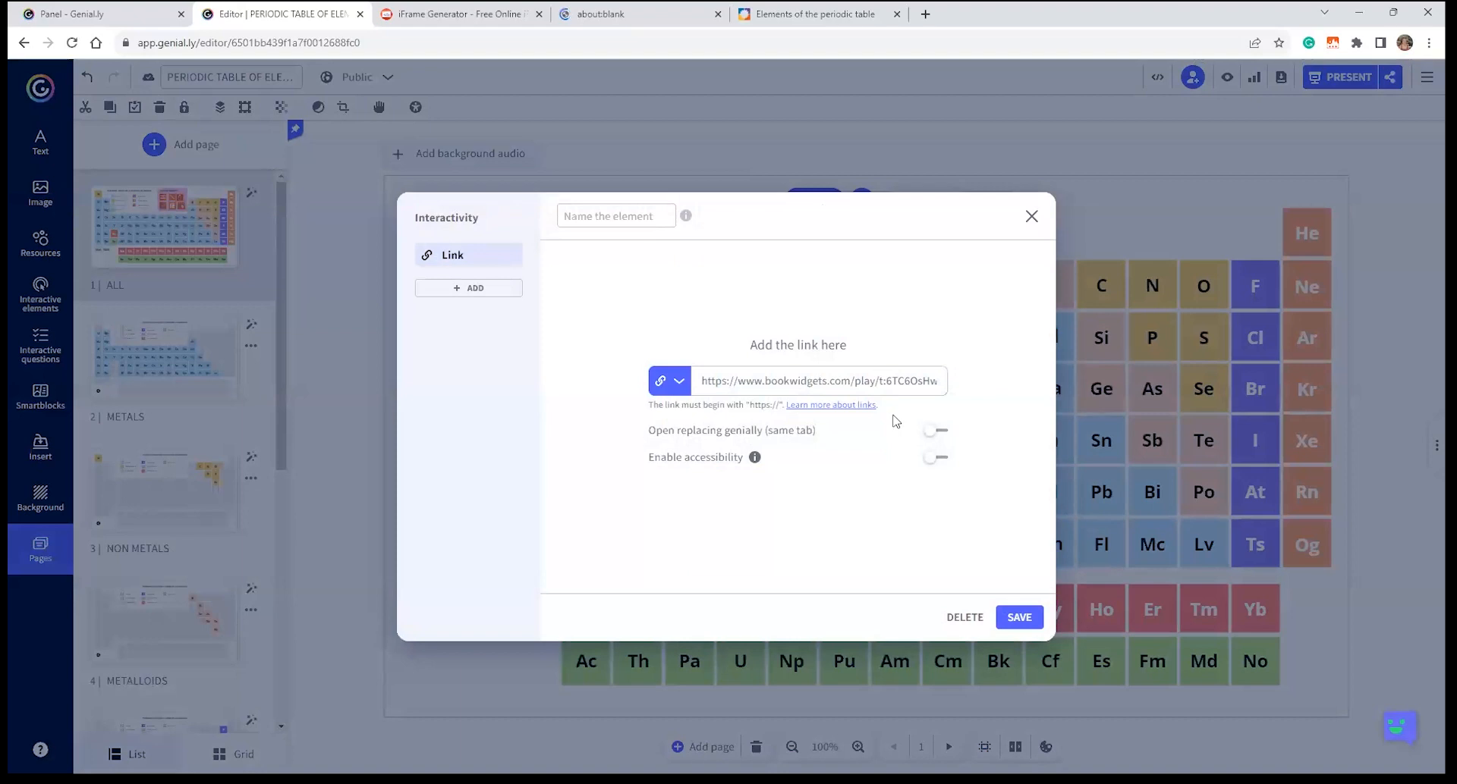
left_click(965, 618)
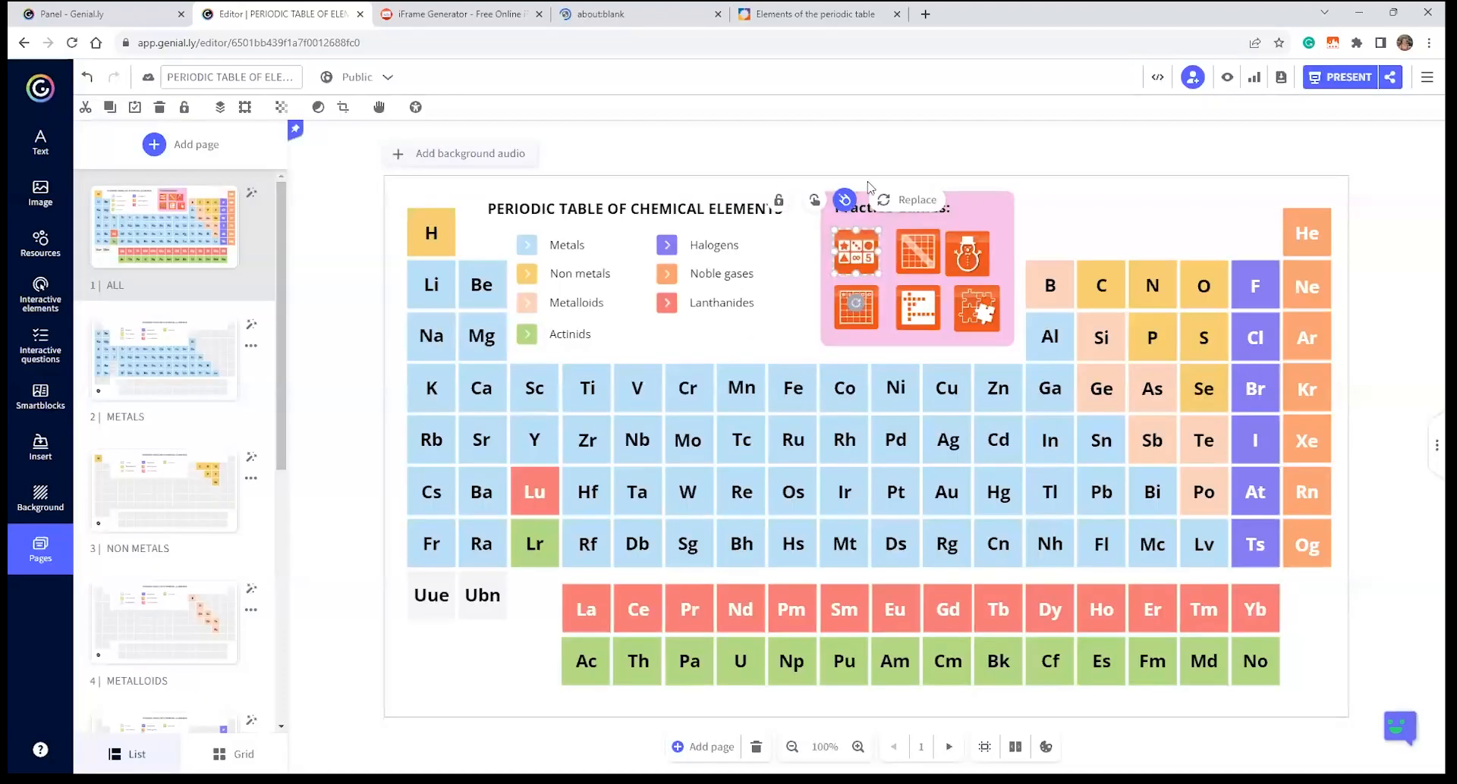
- Add a Window interactivity with the Blank template to the first Practice Games icon and open the window for editing
left_click(814, 202)
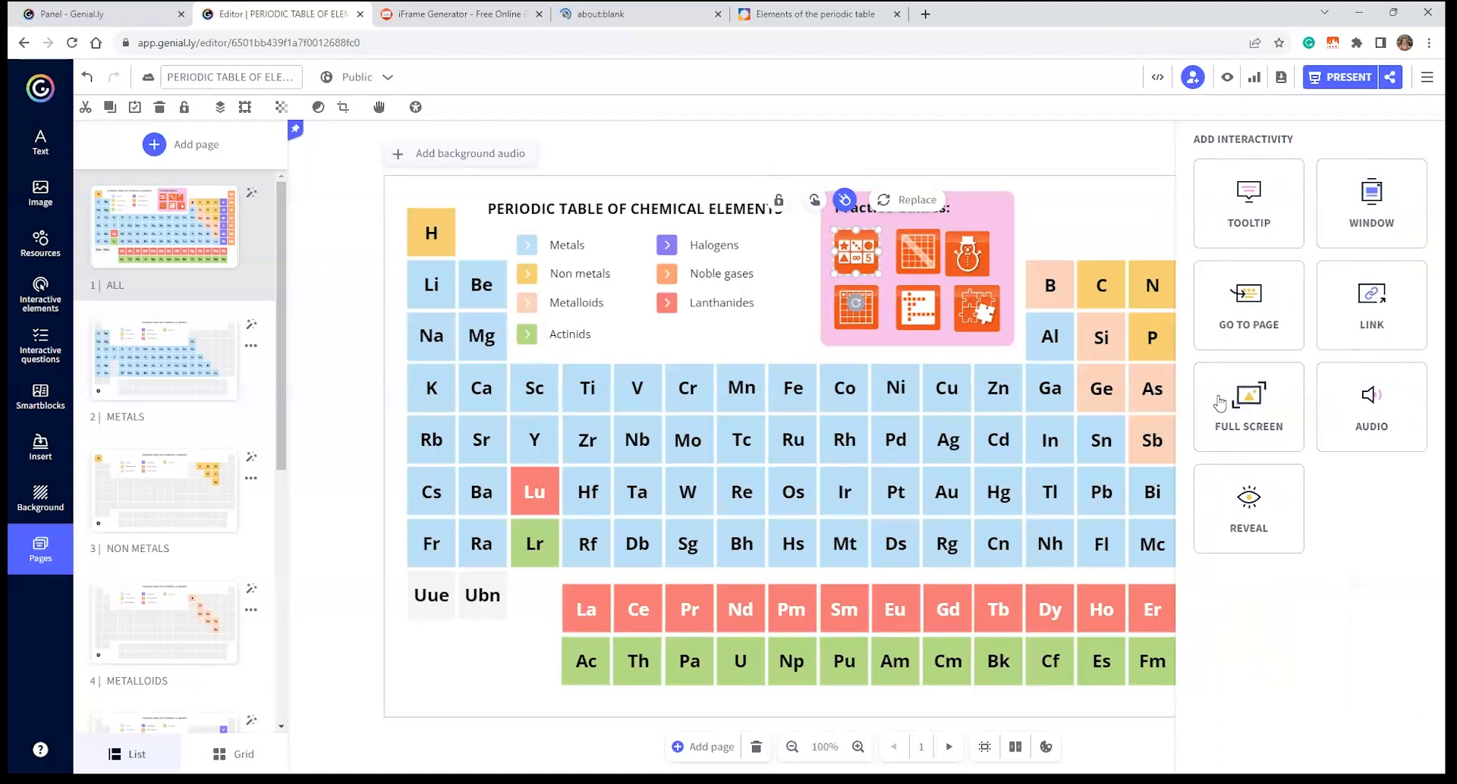
left_click(1393, 194)
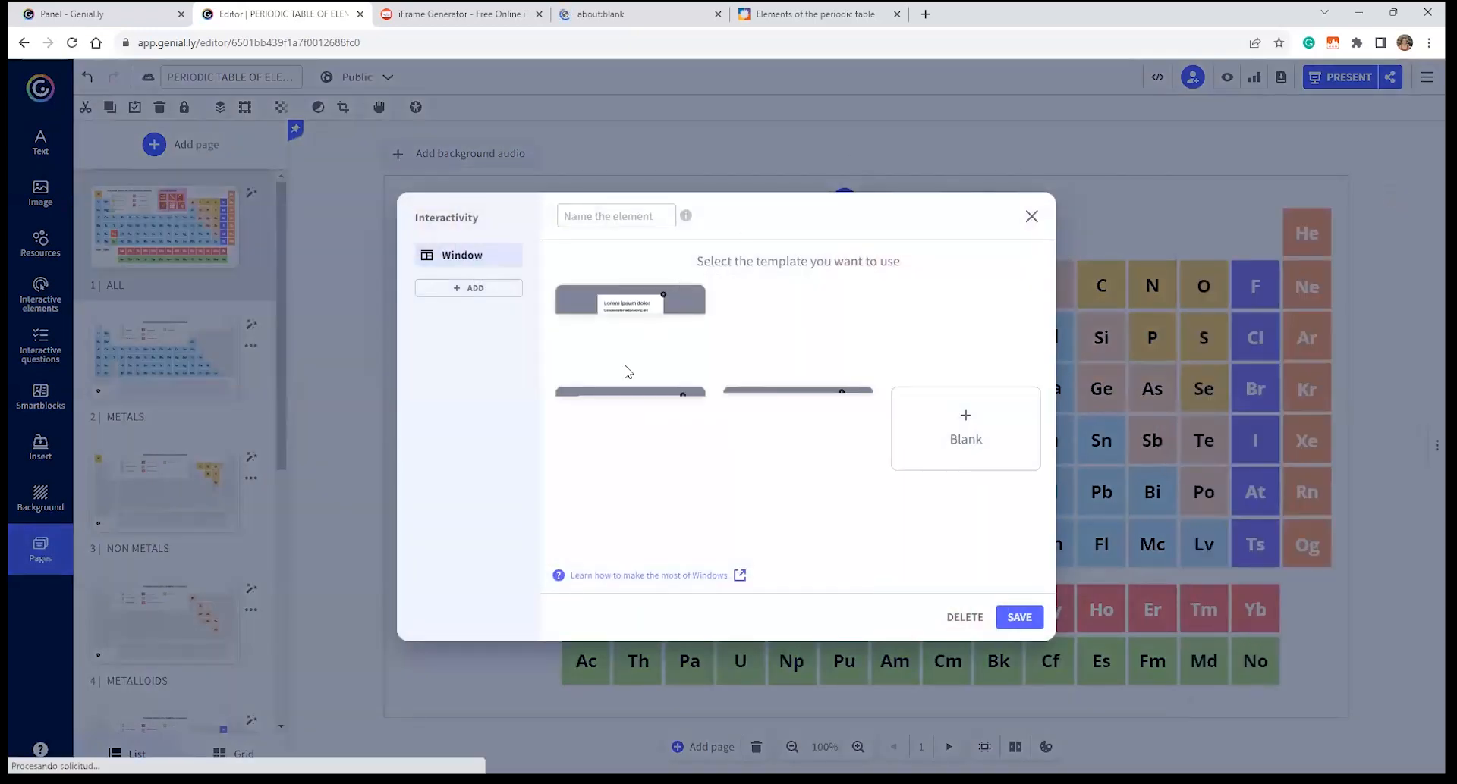
left_click(965, 440)
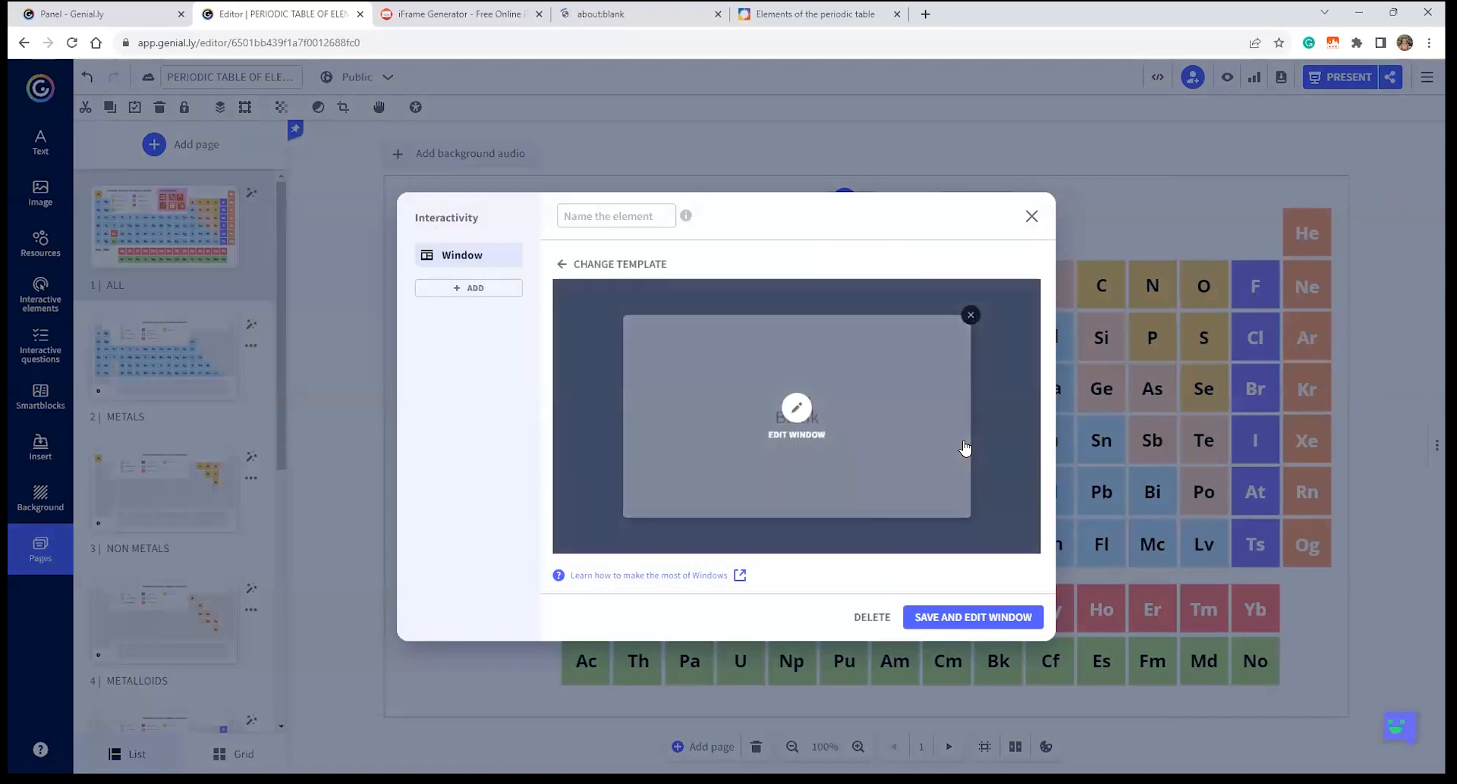
left_click(796, 407)
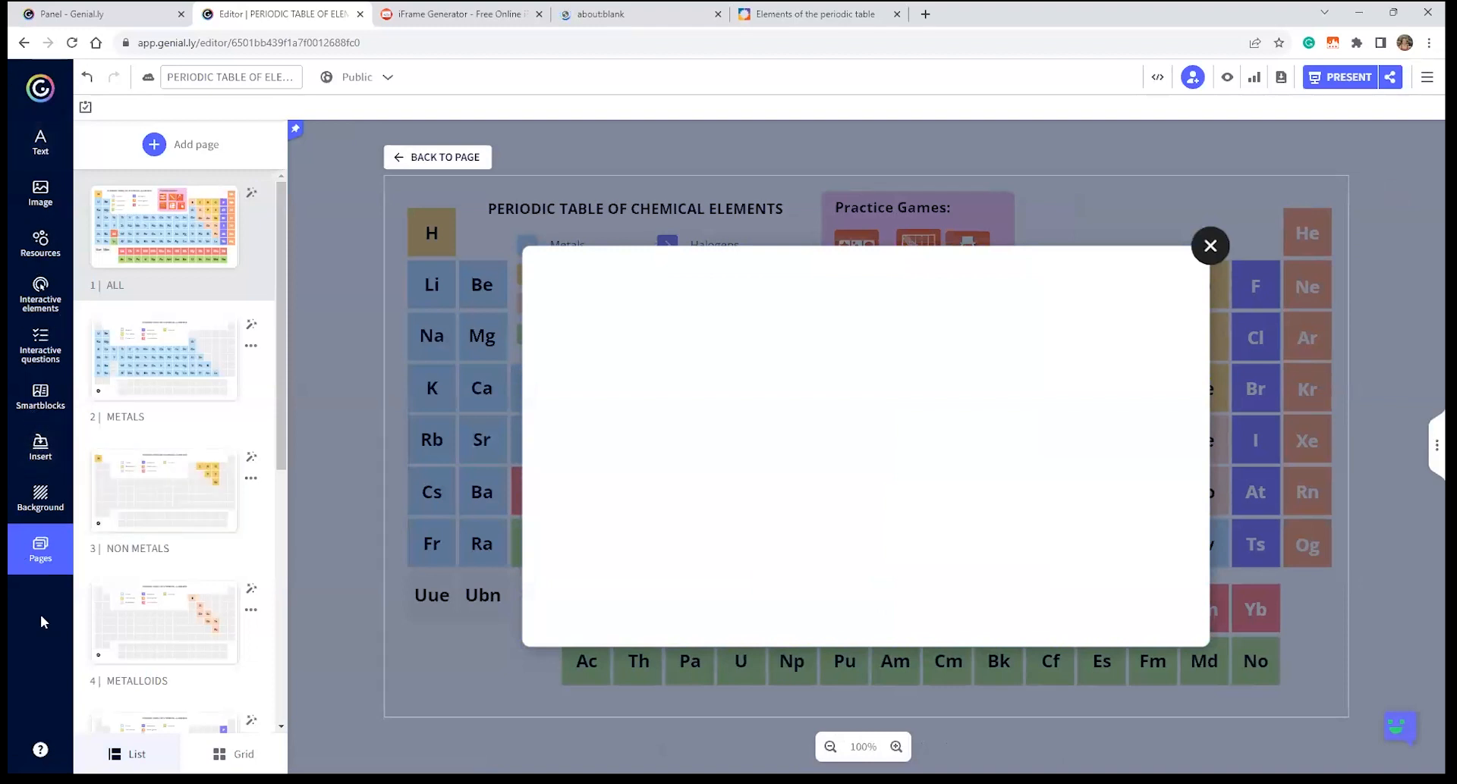
- Insert the copied iframe code of the matching game as external content in the blank pop-up window
left_click(42, 451)
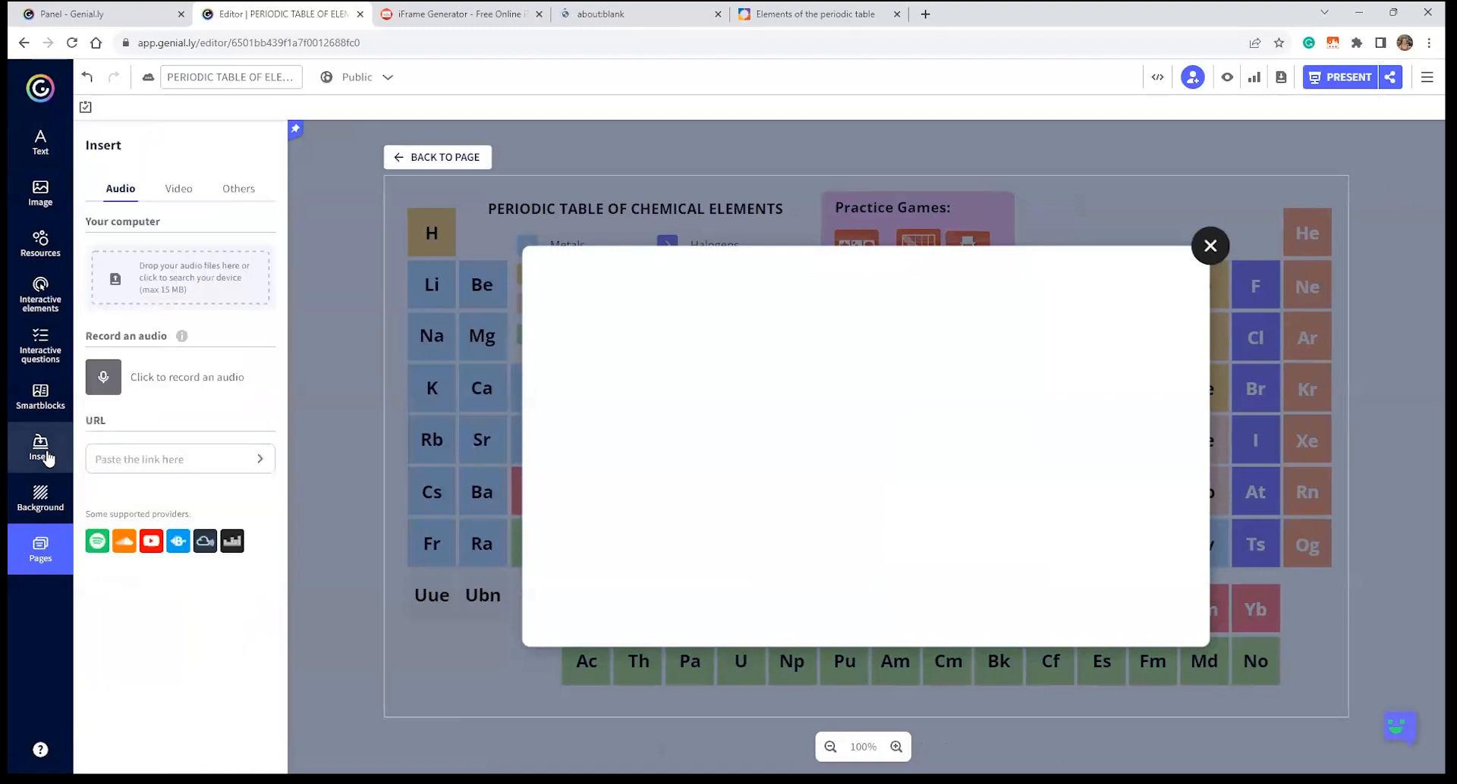
left_click(243, 192)
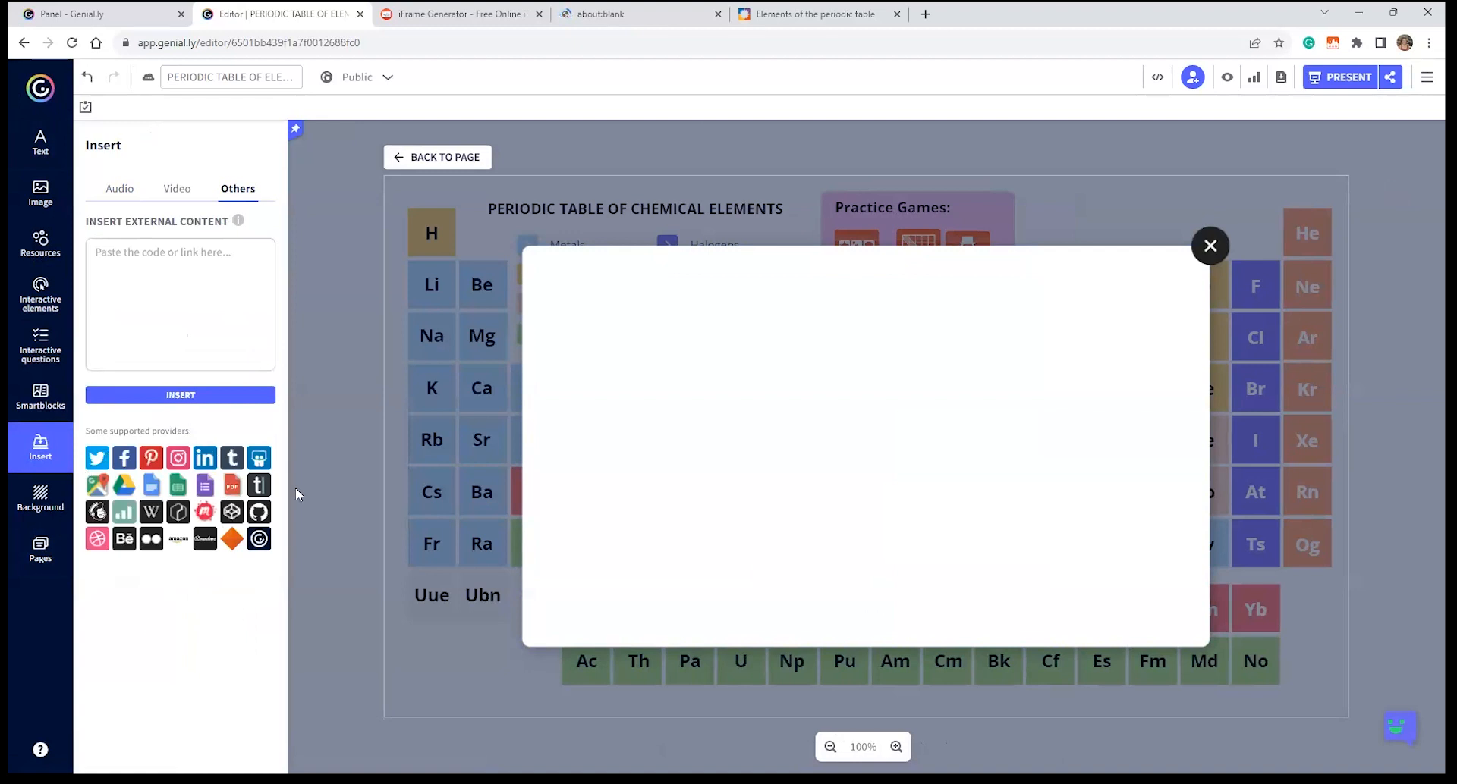
left_click(167, 256)
key("ctrl+v")
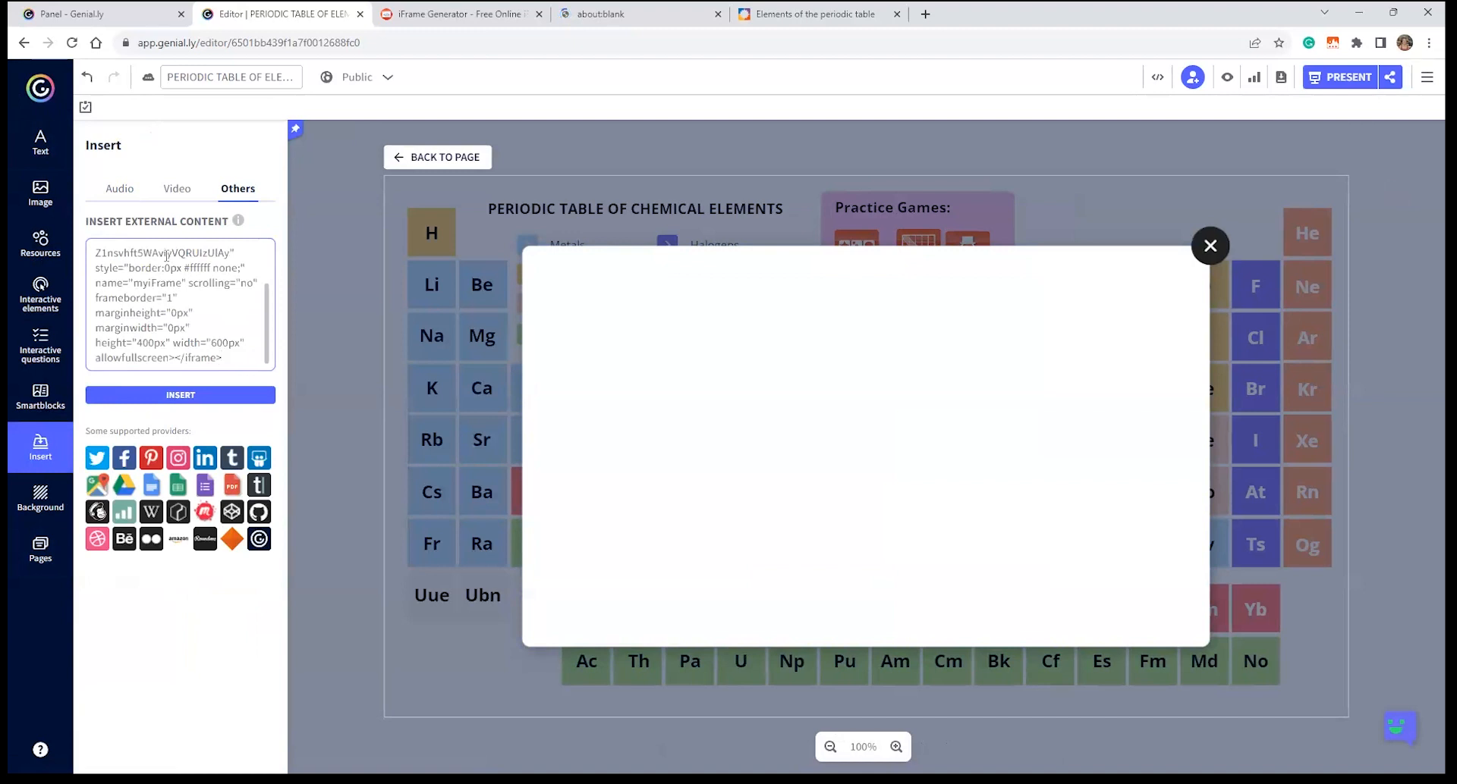
left_click(186, 398)
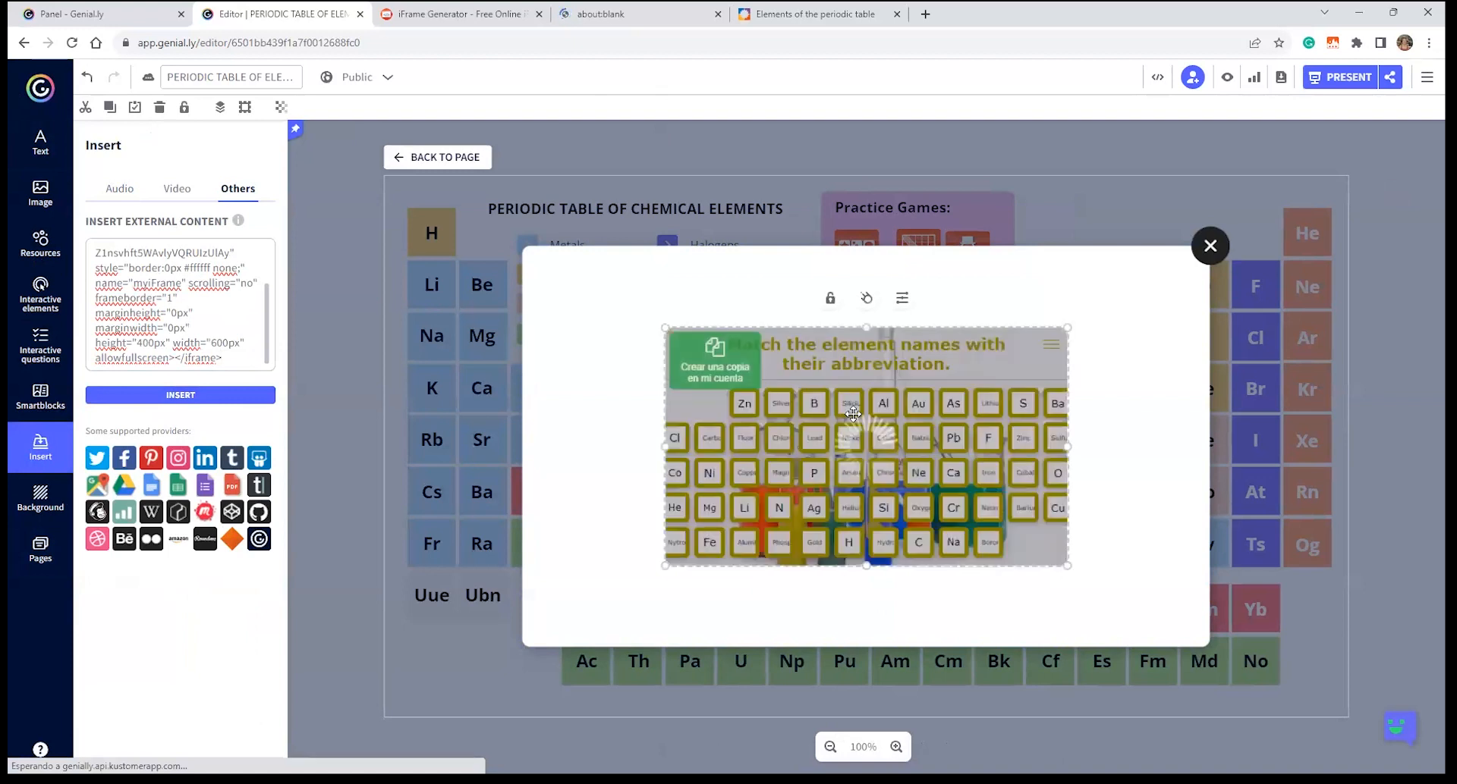
- Move and enlarge the embedded matching game so it nearly fills the pop-up window, and return to the page
left_click_drag(700, 342, 580, 276)
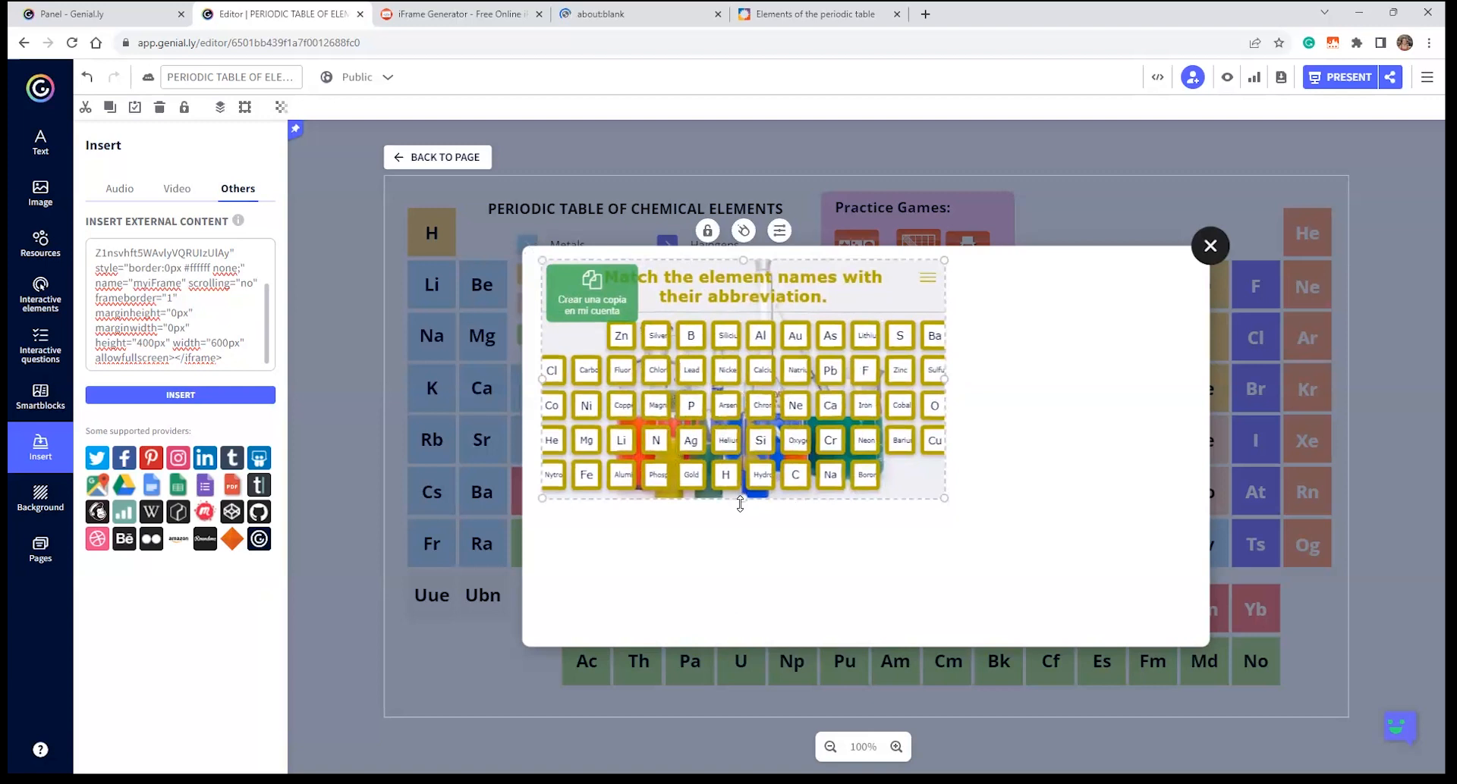
left_click_drag(743, 499, 753, 629)
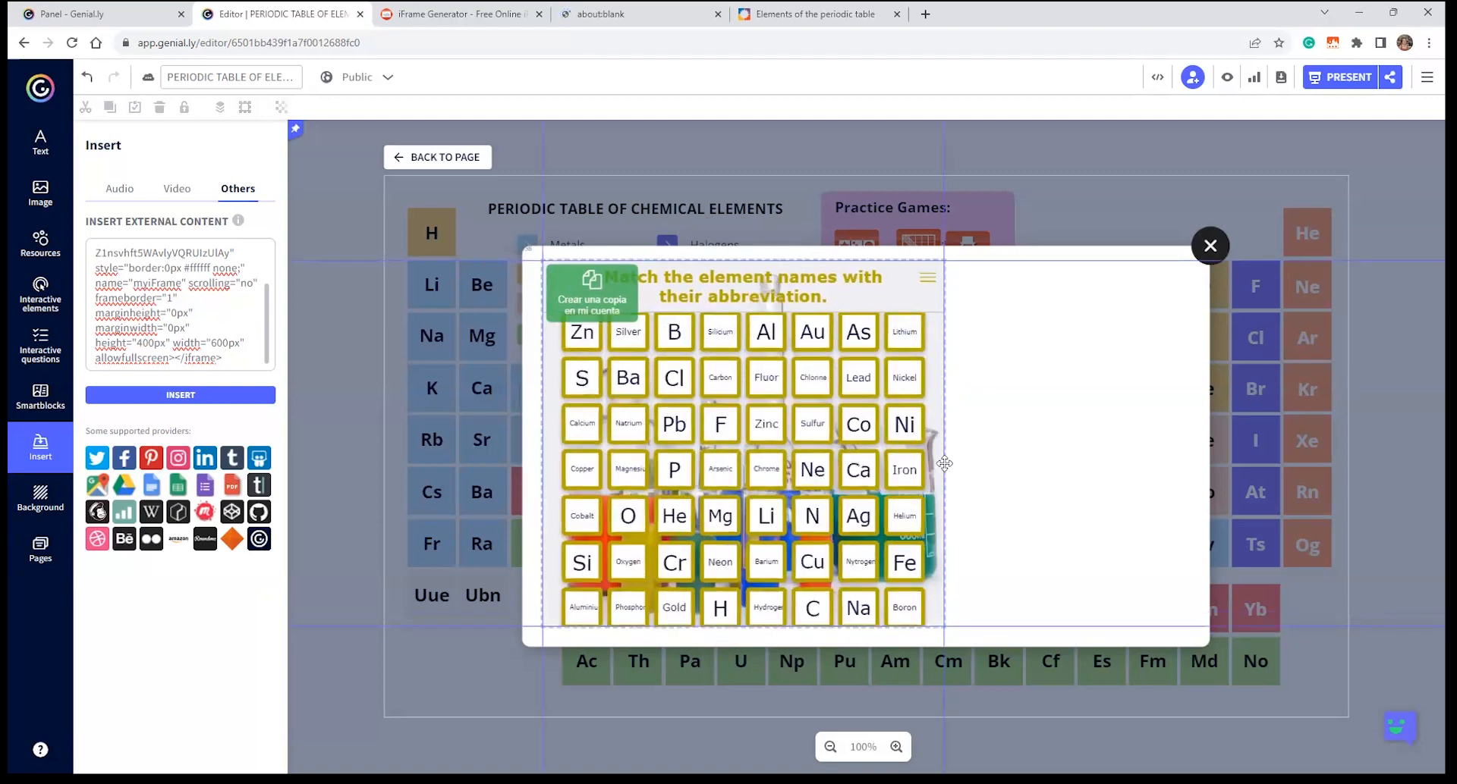
left_click_drag(943, 450, 1195, 485)
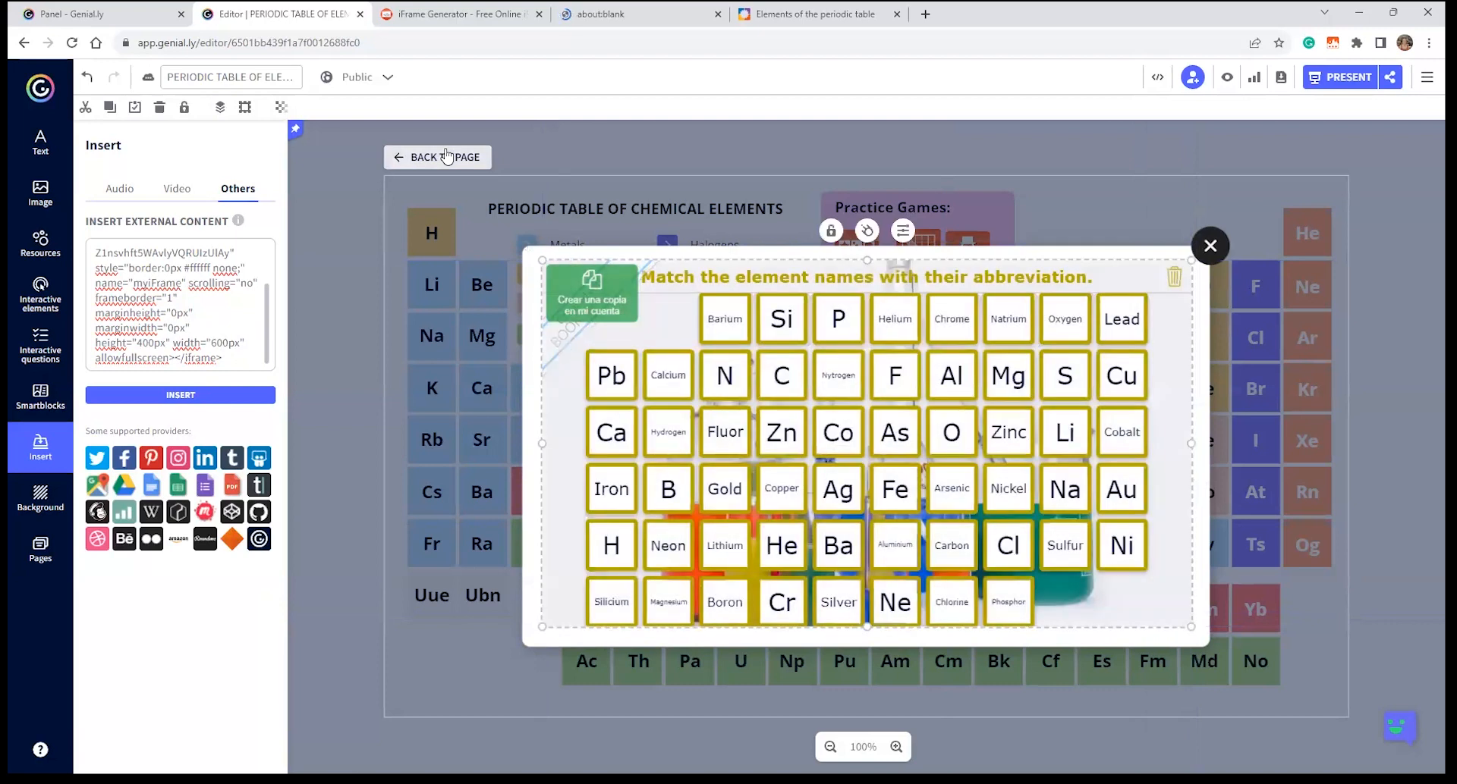
left_click(447, 156)
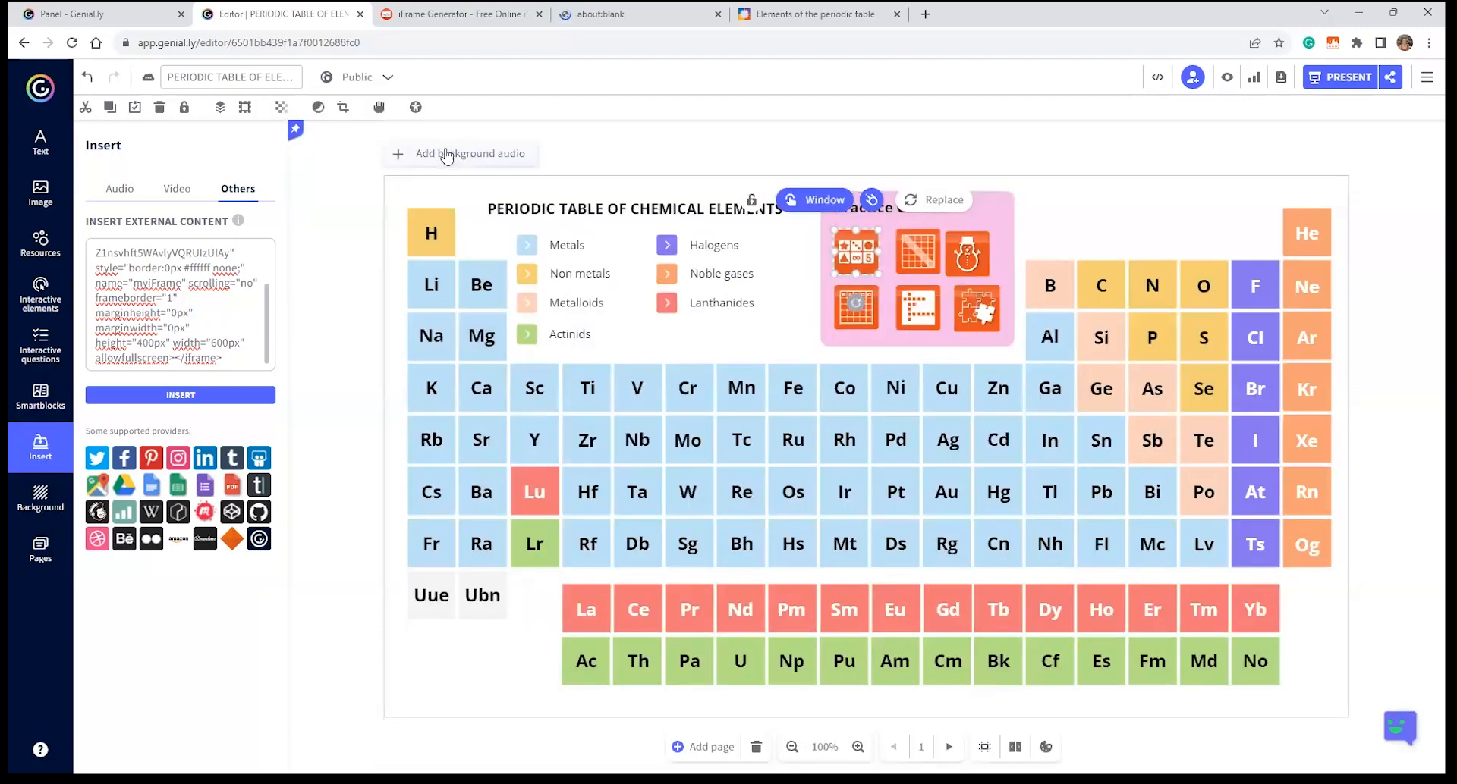
- Preview the page, open the matching game from the first Practice Games icon, try several element tiles and close the pop-up window
left_click(1225, 78)
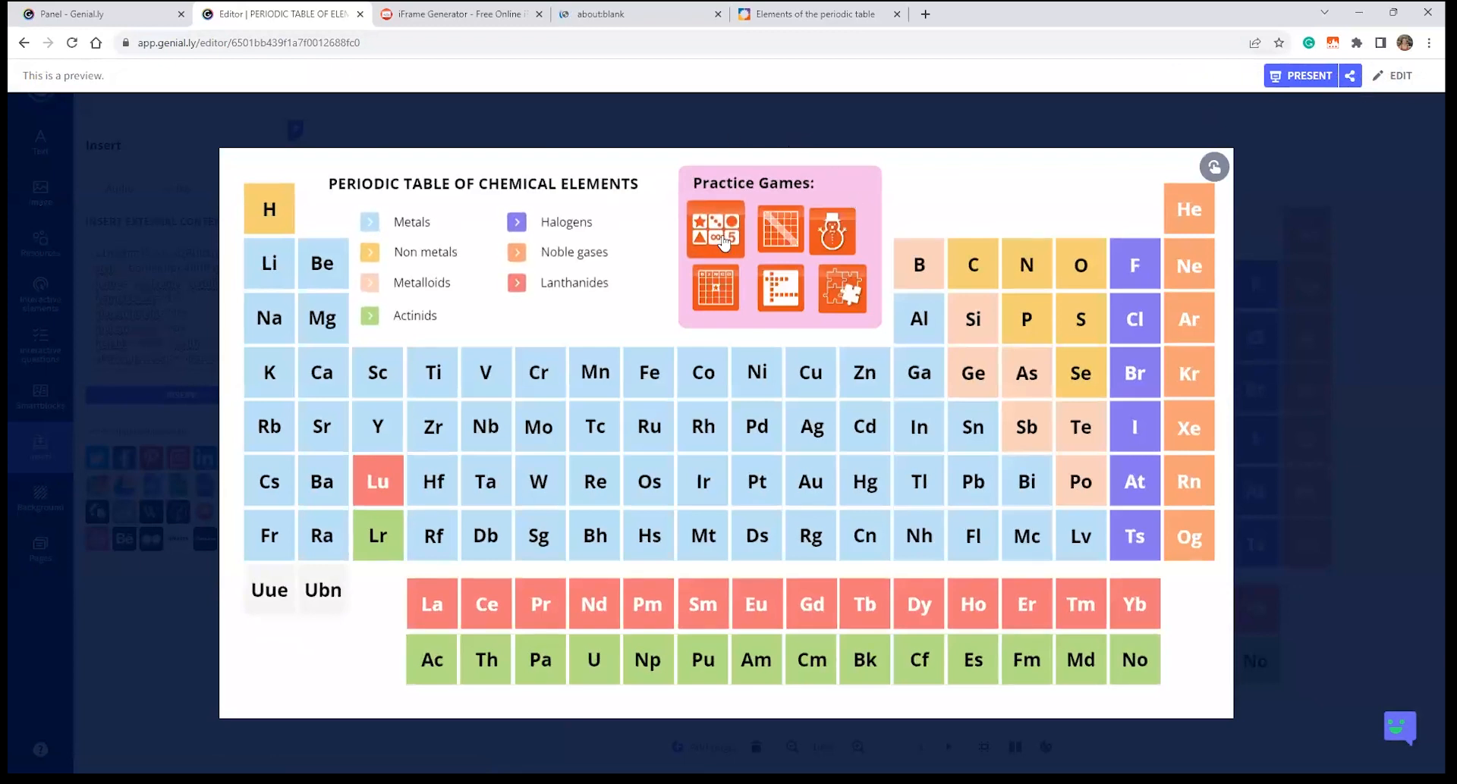
left_click(723, 239)
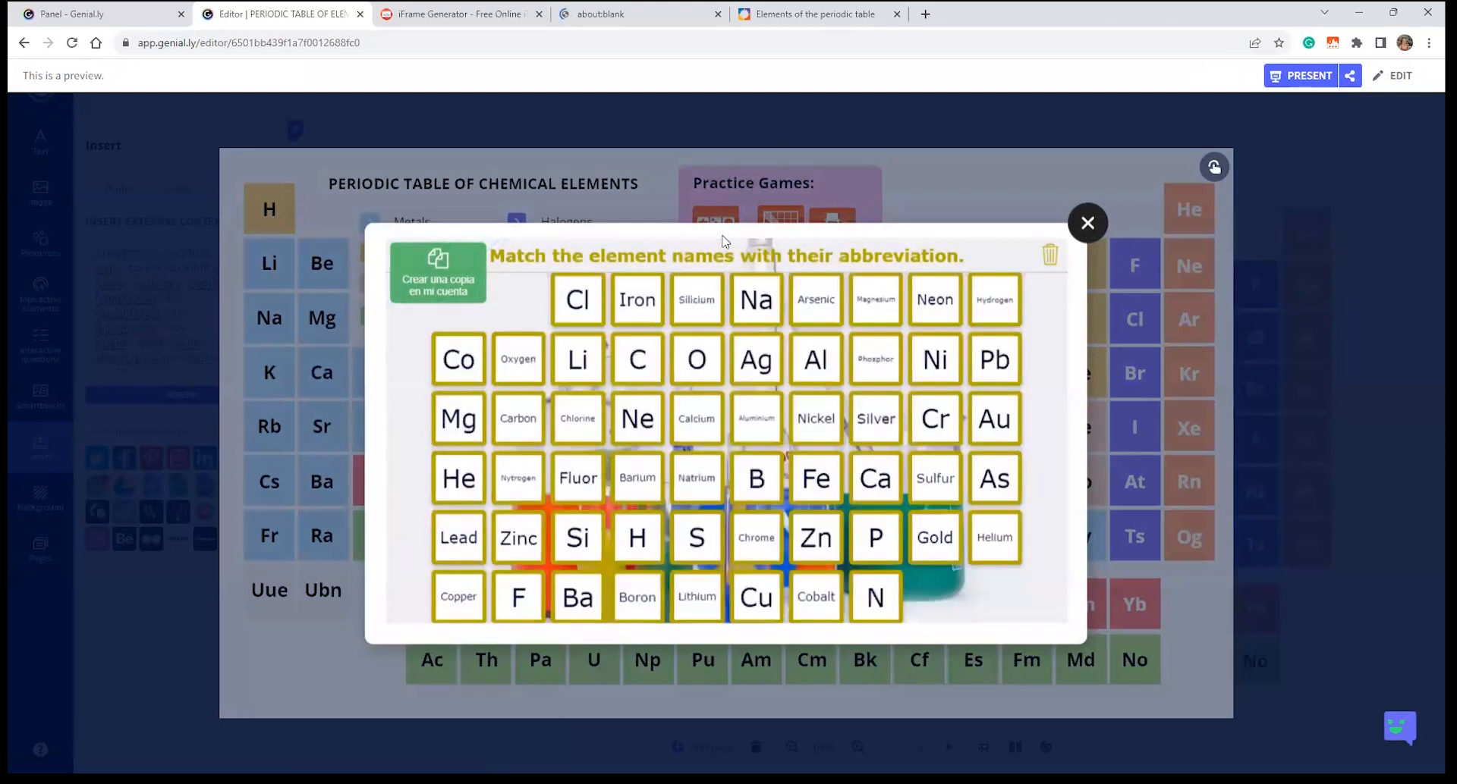
left_click(574, 358)
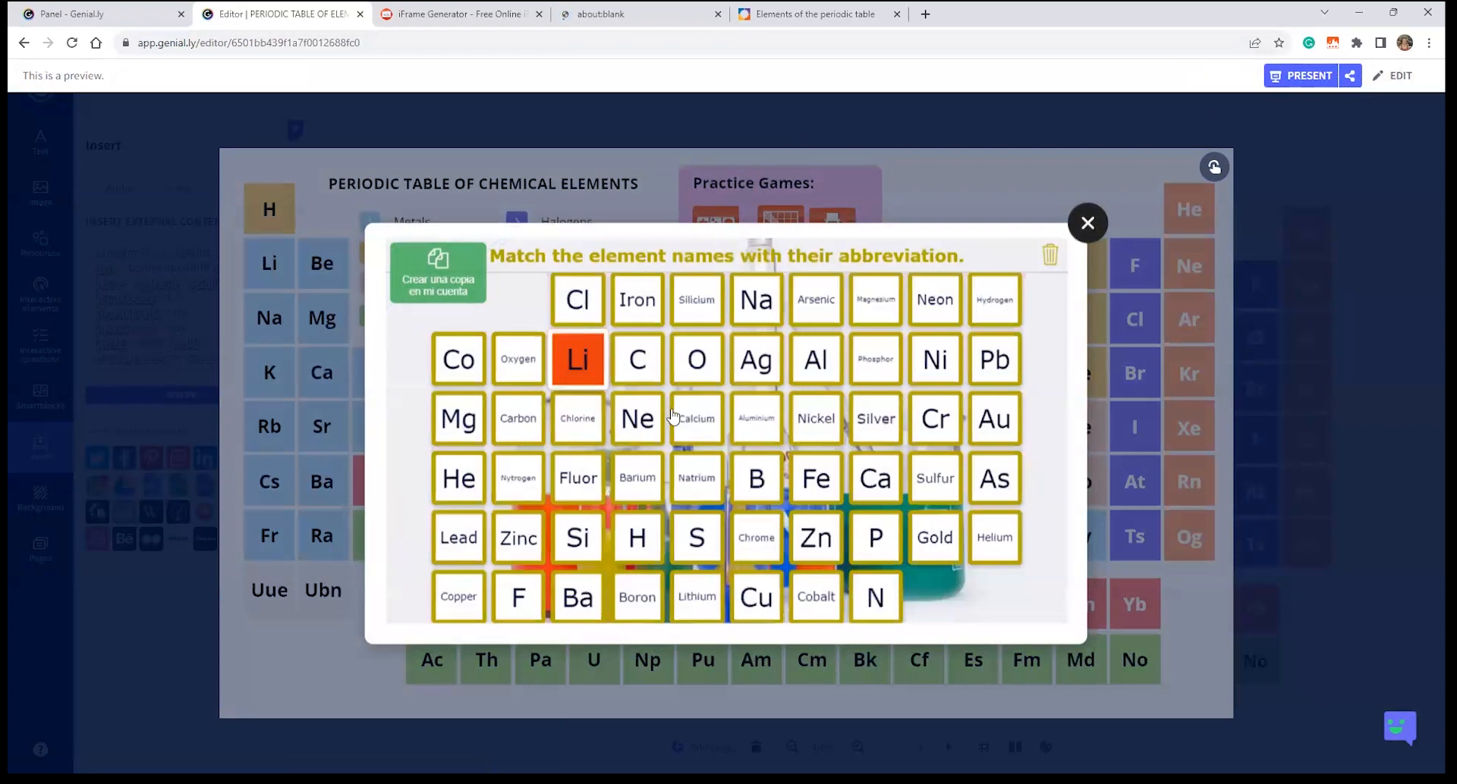
left_click(756, 430)
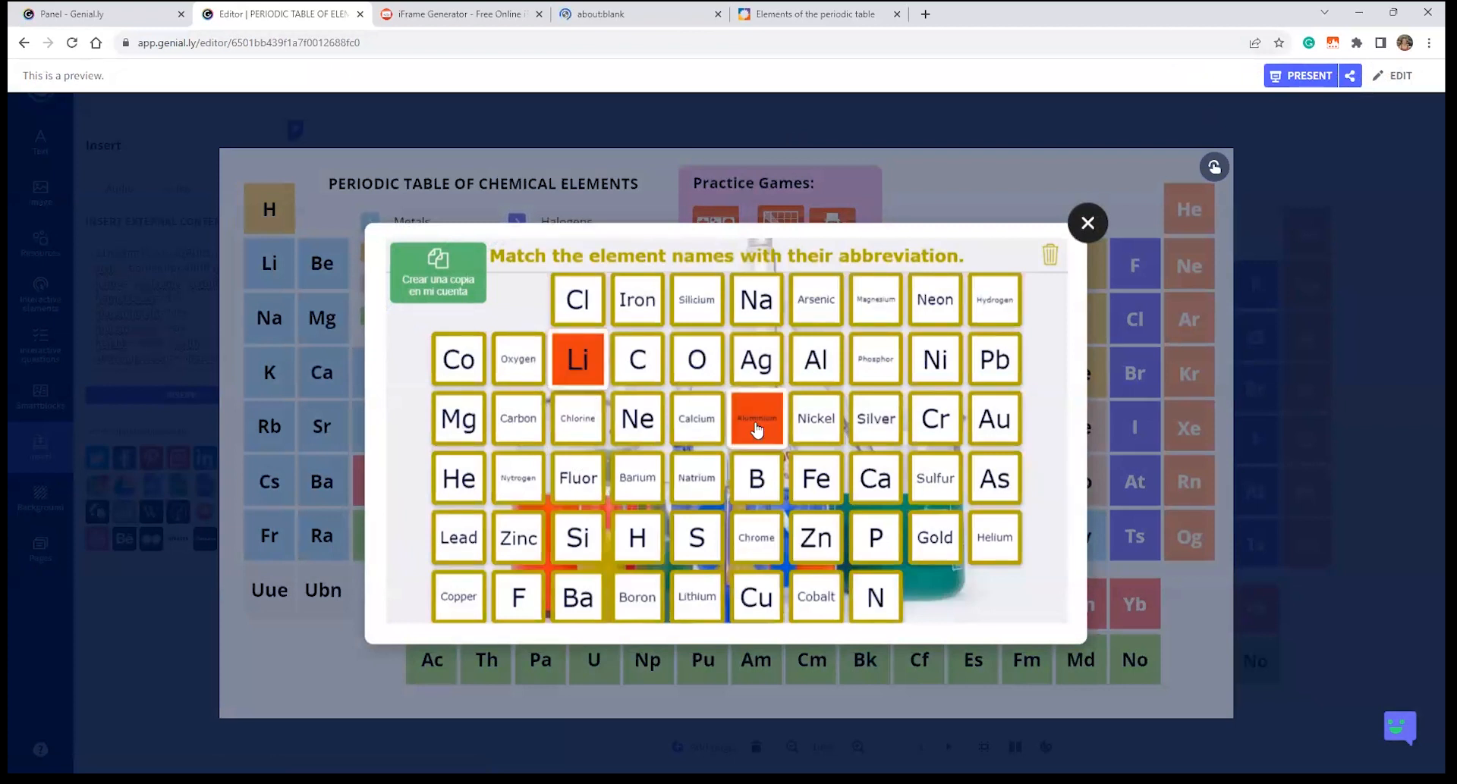
left_click(662, 306)
left_click(952, 413)
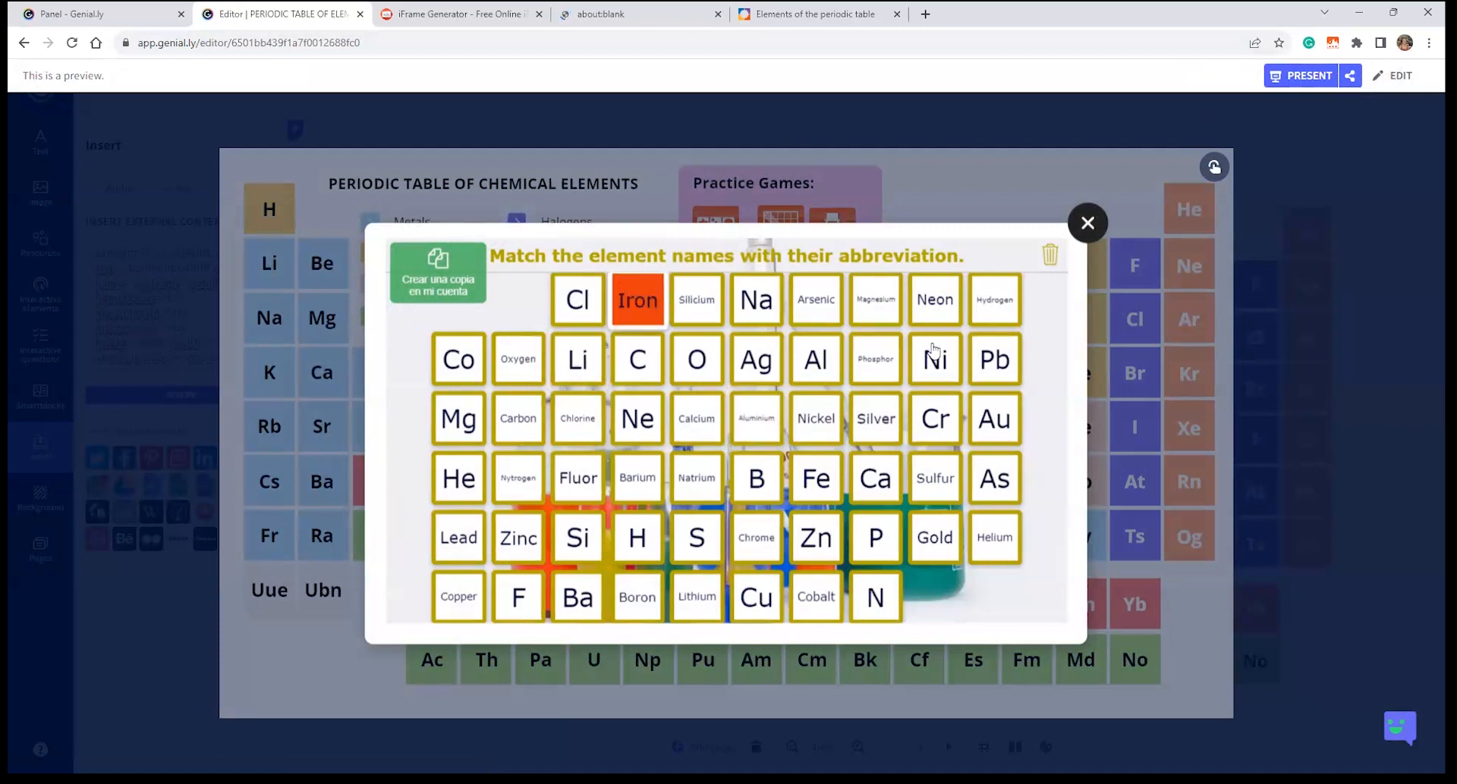
left_click(926, 302)
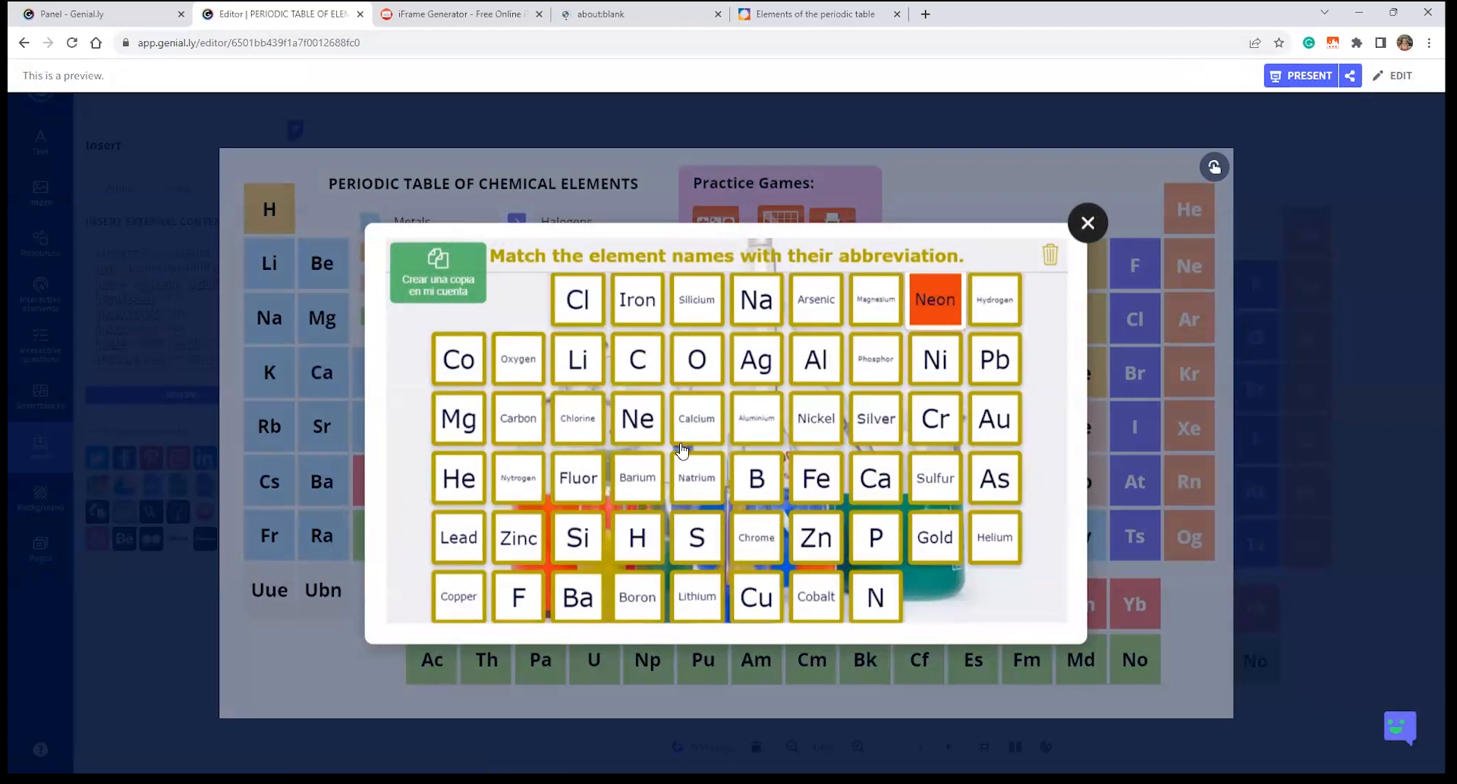
left_click(631, 492)
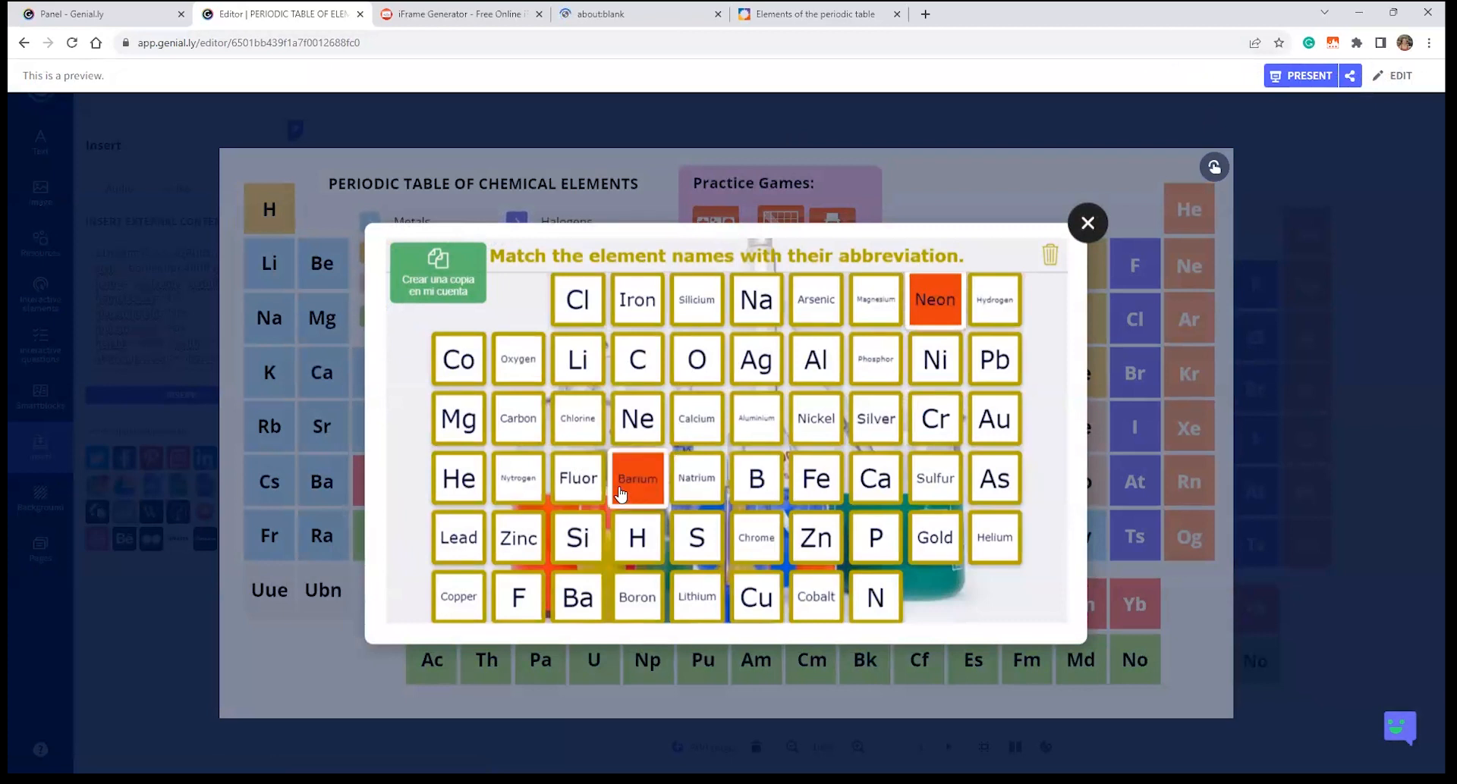
left_click(537, 556)
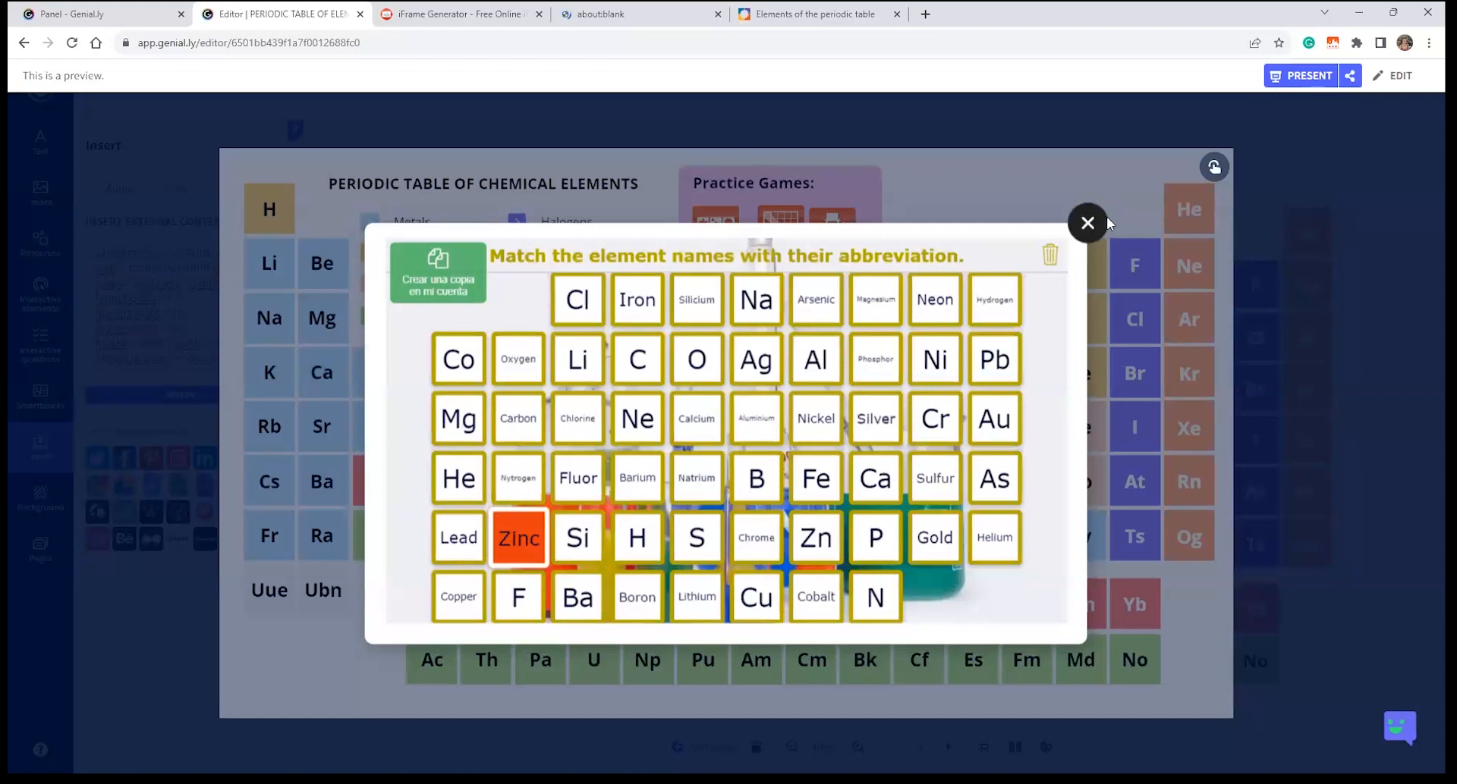
left_click(1157, 175)
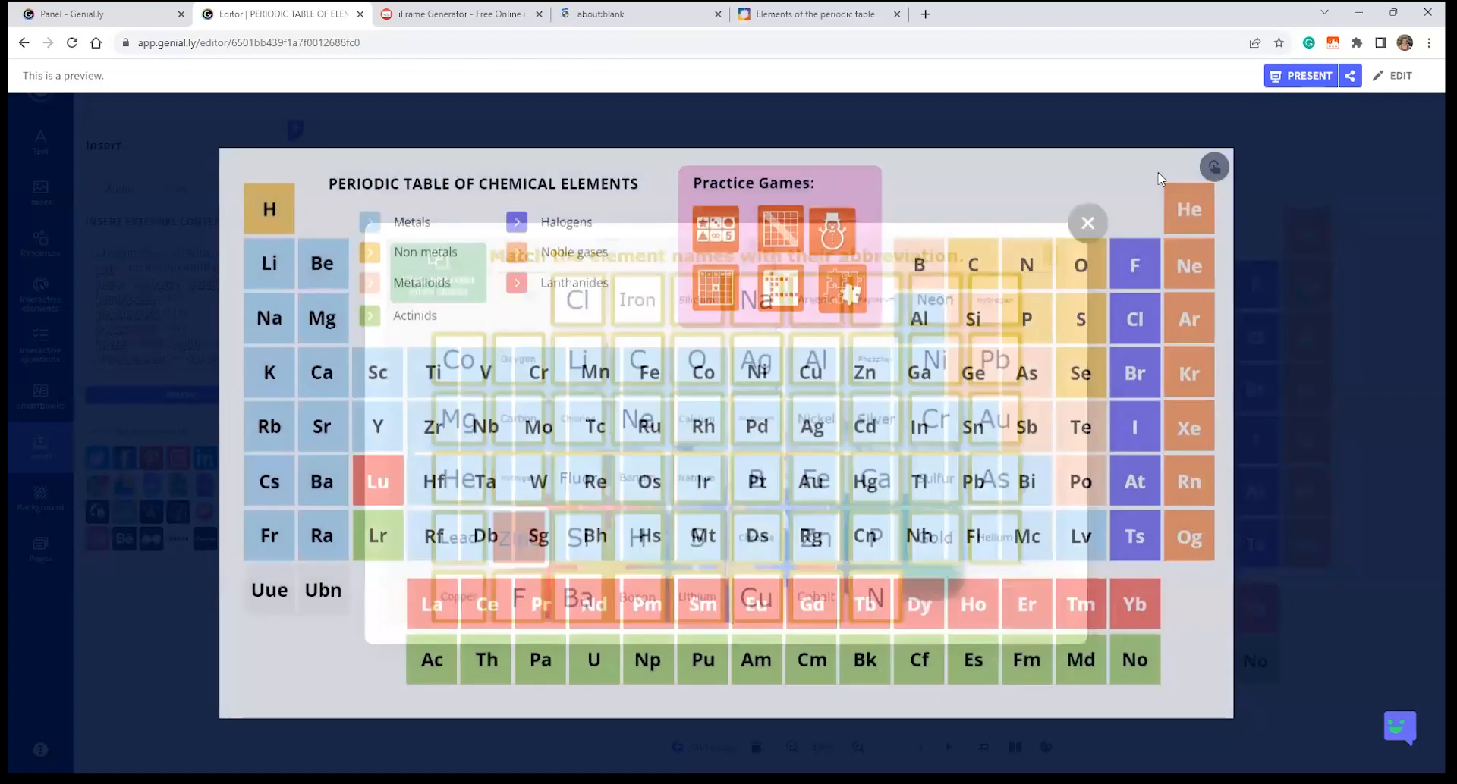